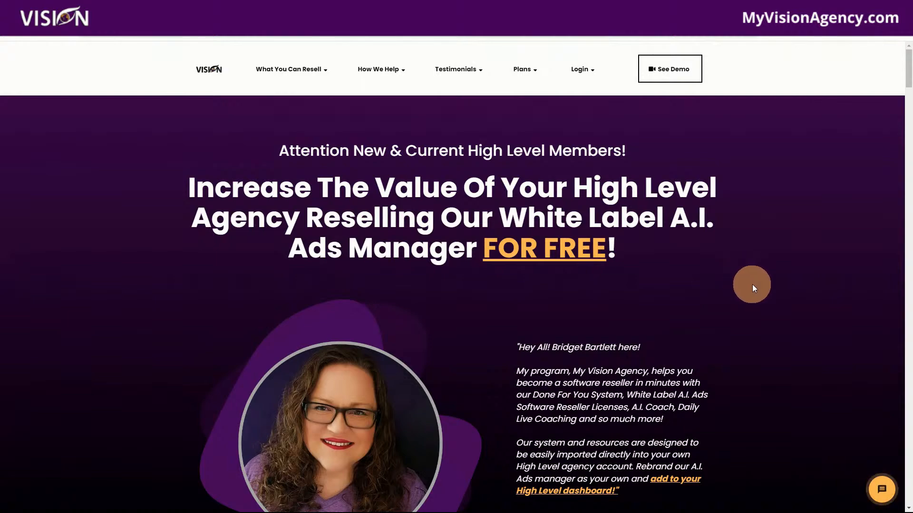
Step: Review the landing page's sections on the rebrandable A.I. Ads software, its support and setup benefits, and the live coaching
{"action": "scroll", "coordinate": [752, 284], "scroll_direction": "down", "scroll_amount": 4}
{"action": "scroll", "coordinate": [768, 288], "scroll_direction": "down", "scroll_amount": 4}
{"action": "scroll", "coordinate": [780, 312], "scroll_direction": "down", "scroll_amount": 2}
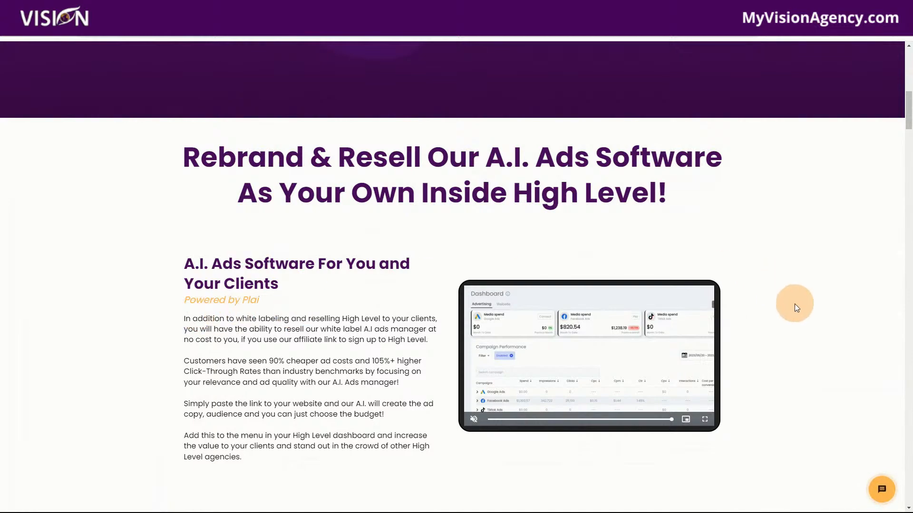
{"action": "scroll", "coordinate": [795, 307], "scroll_direction": "down", "scroll_amount": 2}
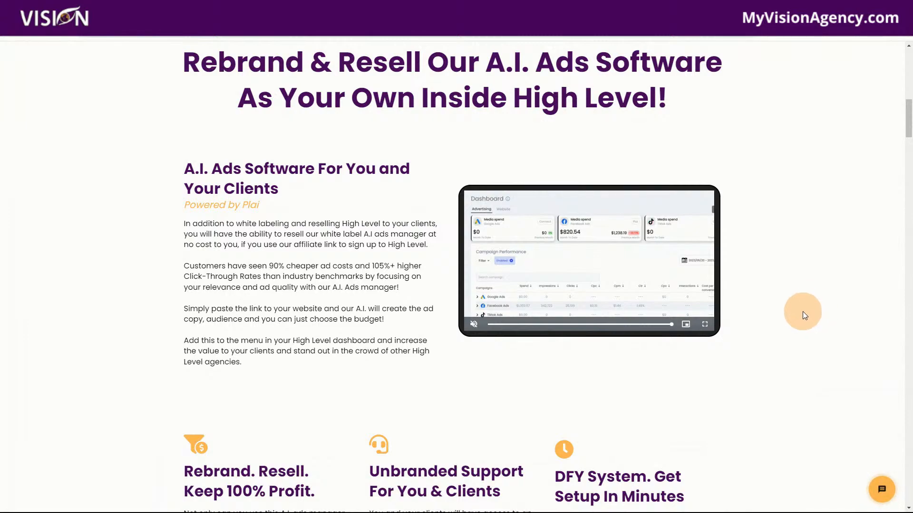
{"action": "scroll", "coordinate": [797, 316], "scroll_direction": "down", "scroll_amount": 1}
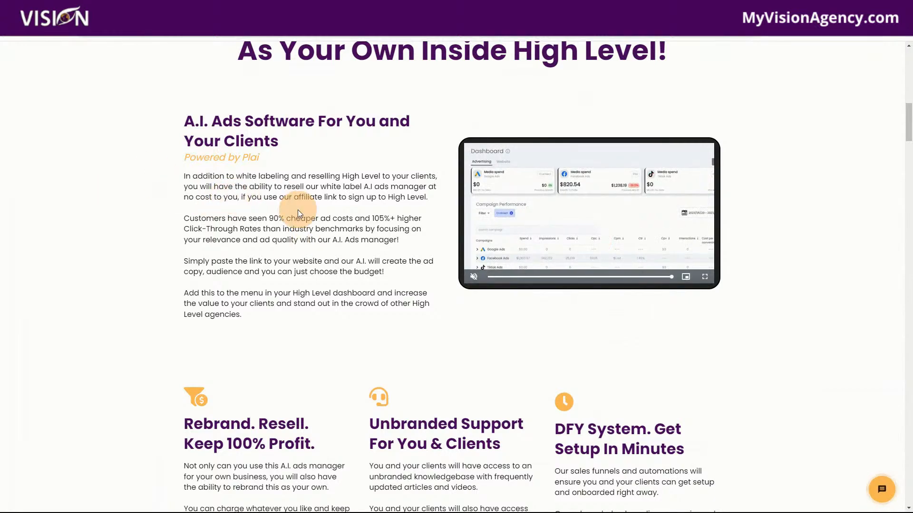
{"action": "scroll", "coordinate": [782, 361], "scroll_direction": "down", "scroll_amount": 2}
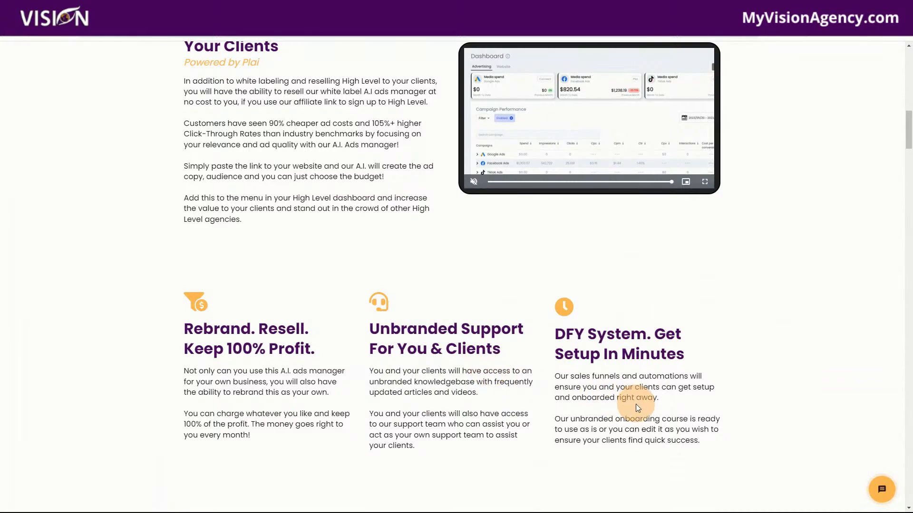
{"action": "scroll", "coordinate": [633, 331], "scroll_direction": "down", "scroll_amount": 1}
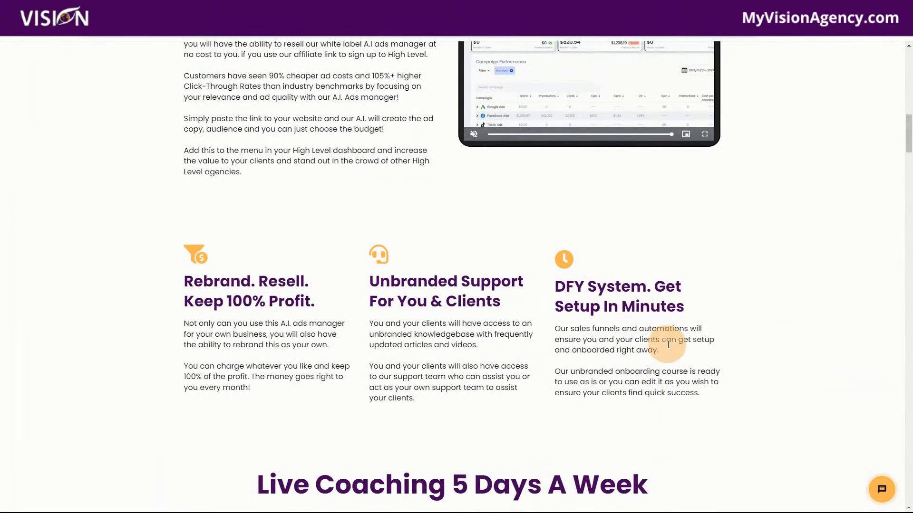
{"action": "scroll", "coordinate": [675, 347], "scroll_direction": "down", "scroll_amount": 8}
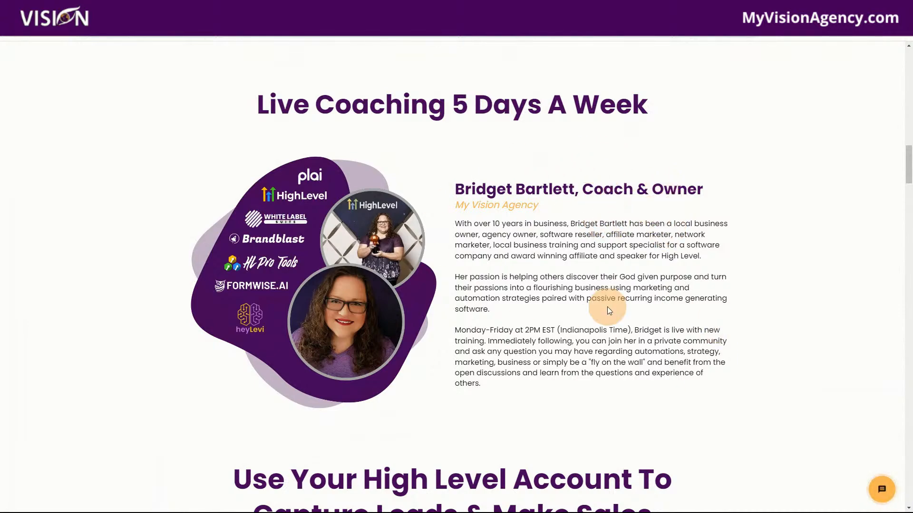
{"action": "scroll", "coordinate": [692, 378], "scroll_direction": "down", "scroll_amount": 2}
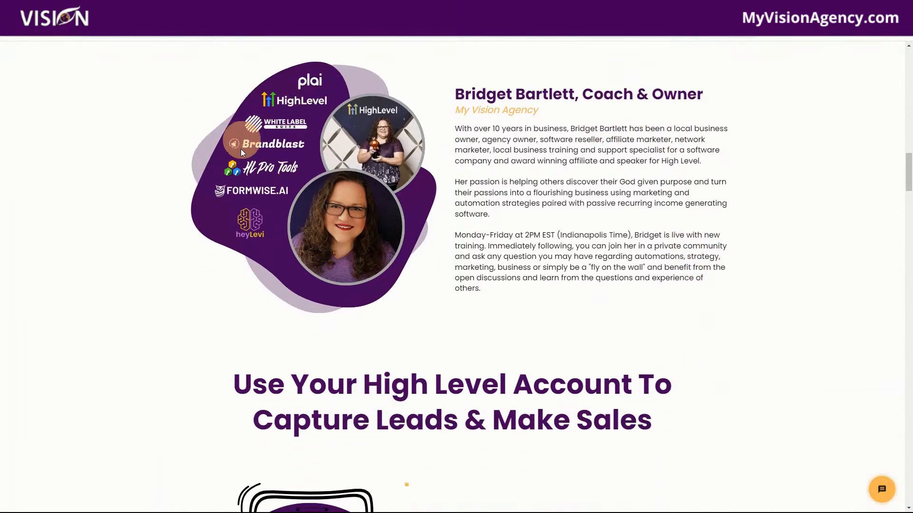
Step: Examine the lead capture and calendar sections, the Industry Leading Features grid and the client reviews
{"action": "scroll", "coordinate": [723, 383], "scroll_direction": "down", "scroll_amount": 5}
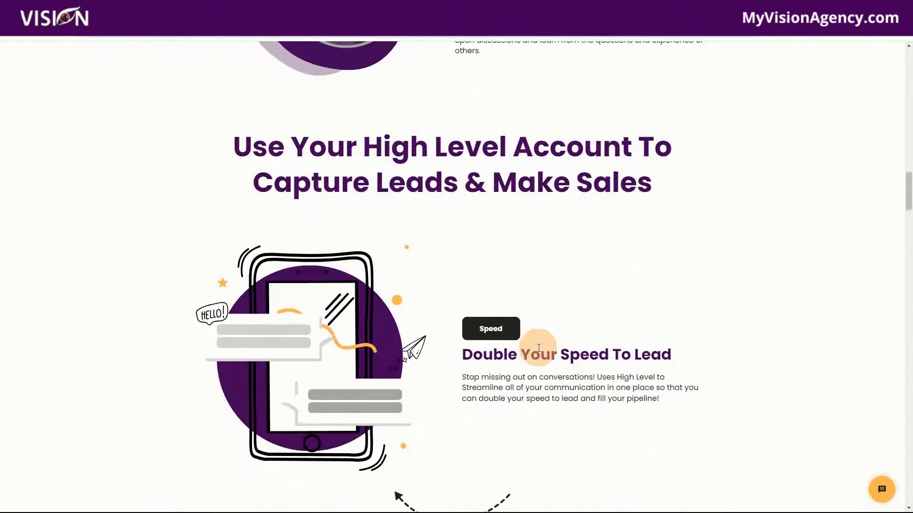
{"action": "scroll", "coordinate": [560, 327], "scroll_direction": "down", "scroll_amount": 2}
{"action": "scroll", "coordinate": [686, 309], "scroll_direction": "down", "scroll_amount": 10}
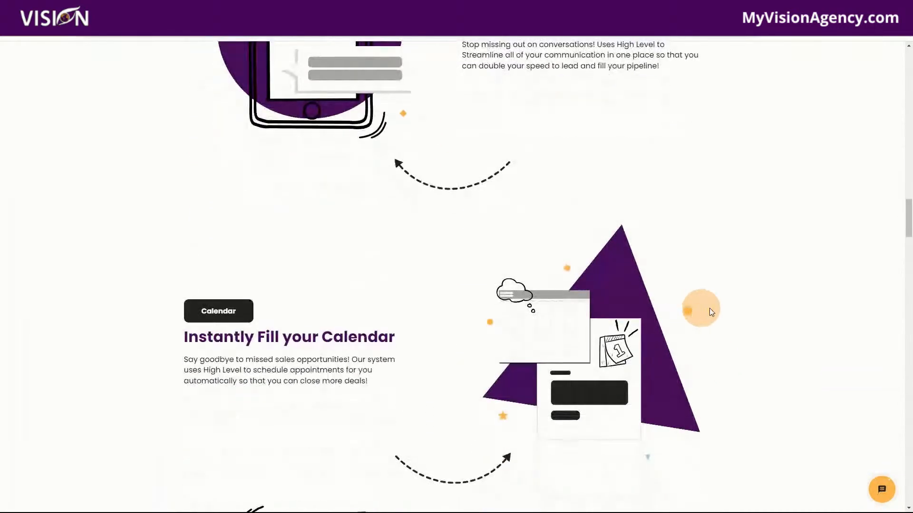
{"action": "scroll", "coordinate": [746, 327], "scroll_direction": "down", "scroll_amount": 16}
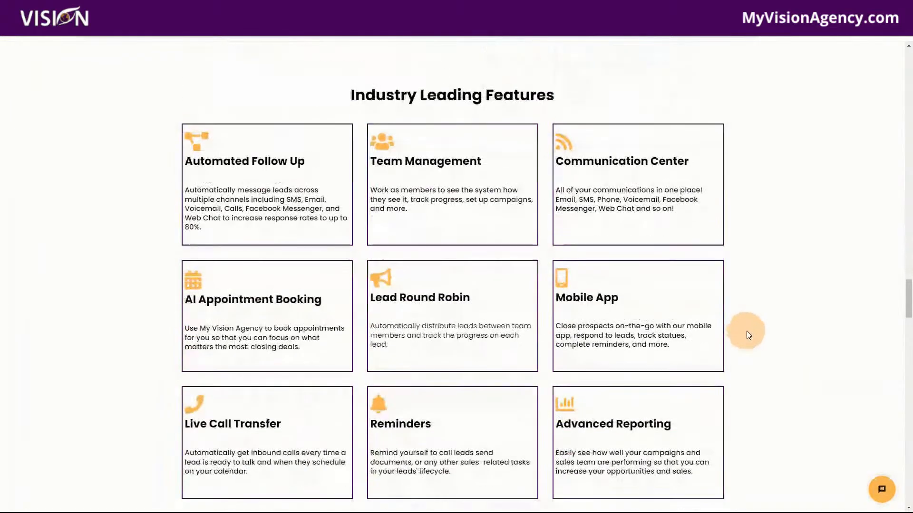
{"action": "scroll", "coordinate": [752, 336], "scroll_direction": "down", "scroll_amount": 6}
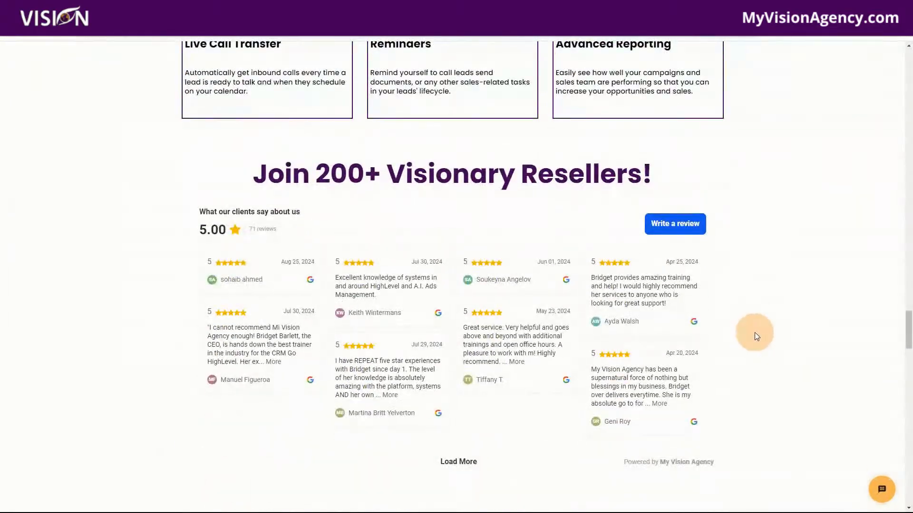
{"action": "scroll", "coordinate": [760, 333], "scroll_direction": "down", "scroll_amount": 2}
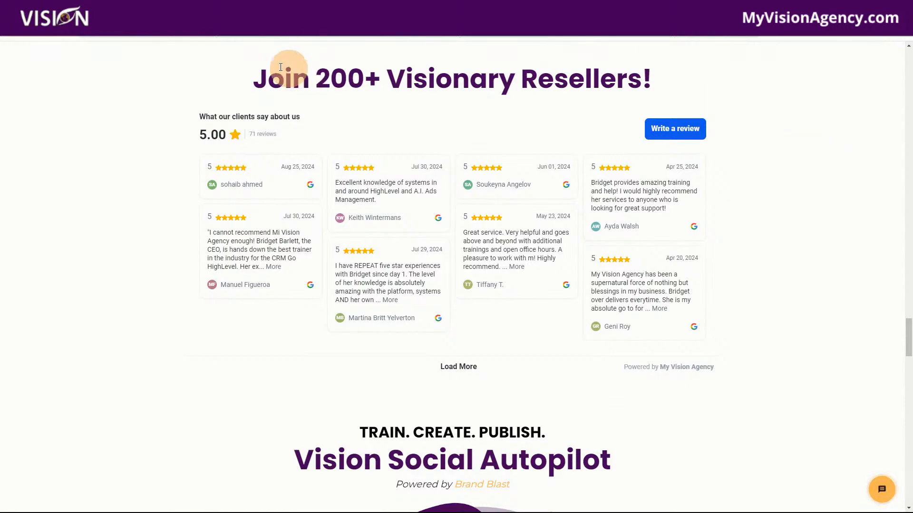
Step: Look over the Vision Social Autopilot section and compare the plans for marketers and agency owners
{"action": "scroll", "coordinate": [795, 305], "scroll_direction": "down", "scroll_amount": 3}
{"action": "scroll", "coordinate": [795, 305], "scroll_direction": "down", "scroll_amount": 4}
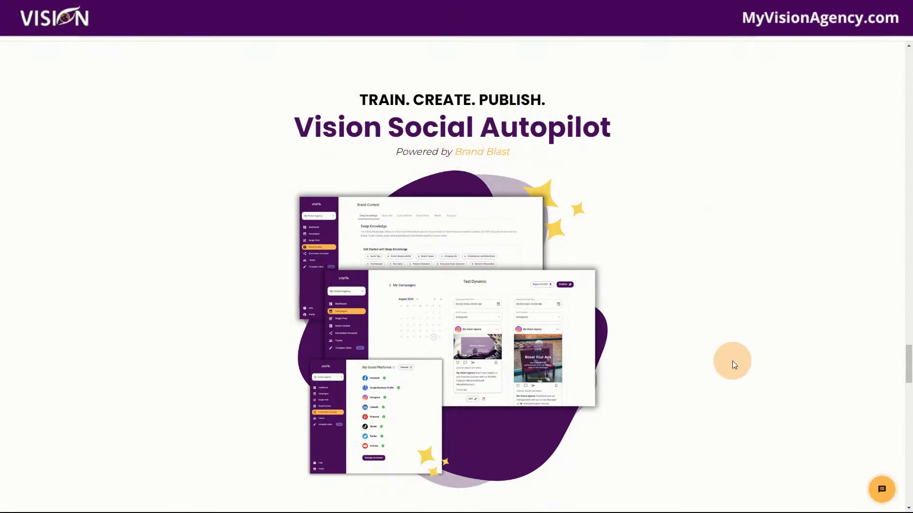
{"action": "scroll", "coordinate": [732, 365], "scroll_direction": "down", "scroll_amount": 4}
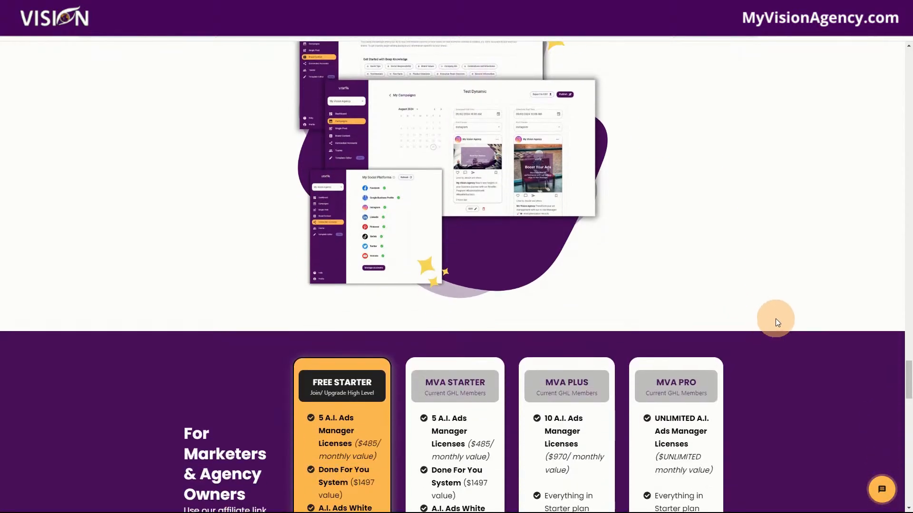
{"action": "scroll", "coordinate": [776, 320], "scroll_direction": "down", "scroll_amount": 3}
{"action": "scroll", "coordinate": [792, 304], "scroll_direction": "down", "scroll_amount": 1}
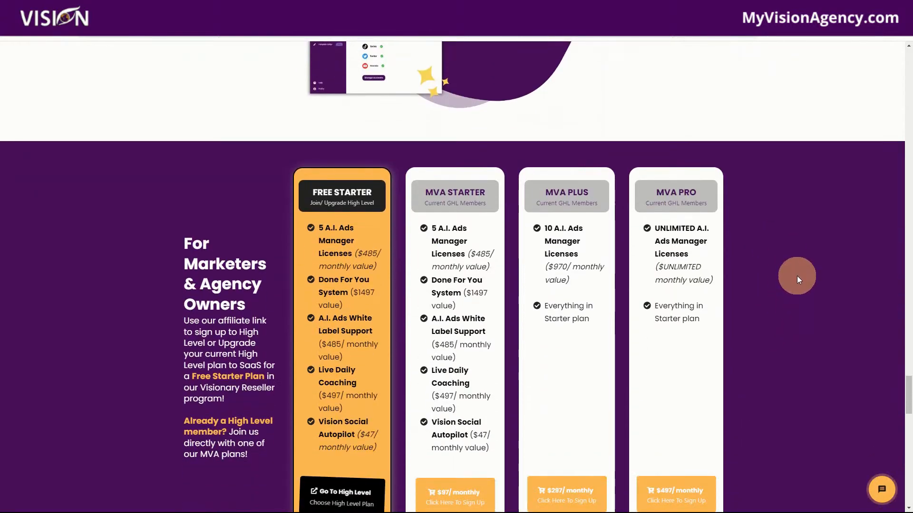
{"action": "scroll", "coordinate": [797, 278], "scroll_direction": "down", "scroll_amount": 1}
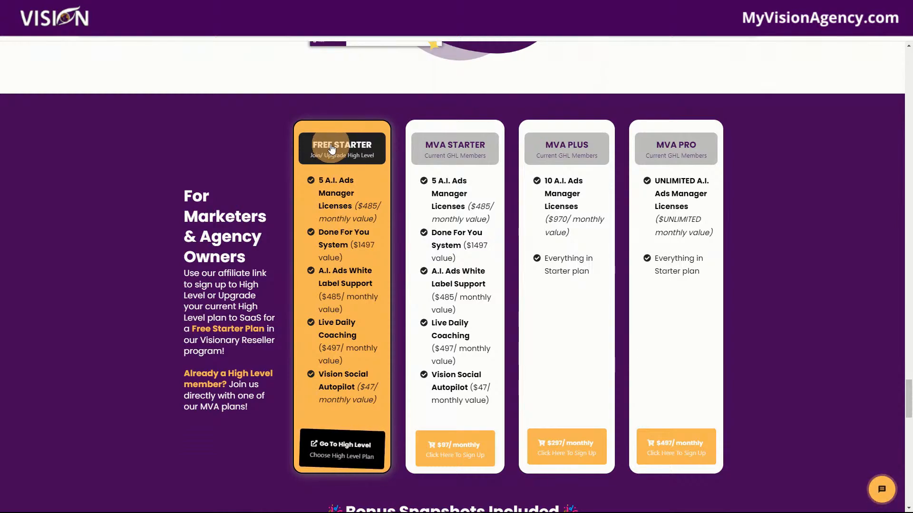
Step: View the 30 Day Free Trial sign-up form from the Free Starter plan's High Level page, and return to that page
{"action": "left_click", "coordinate": [349, 446]}
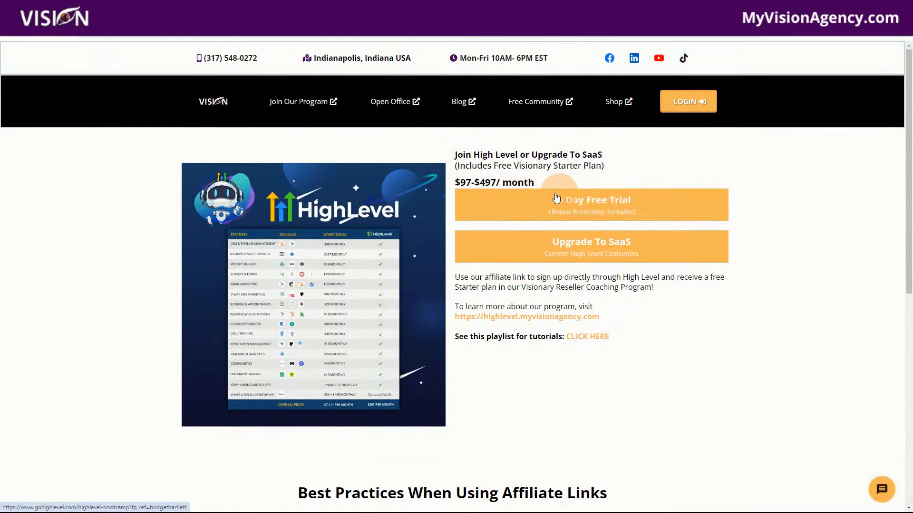
{"action": "left_click", "coordinate": [626, 210]}
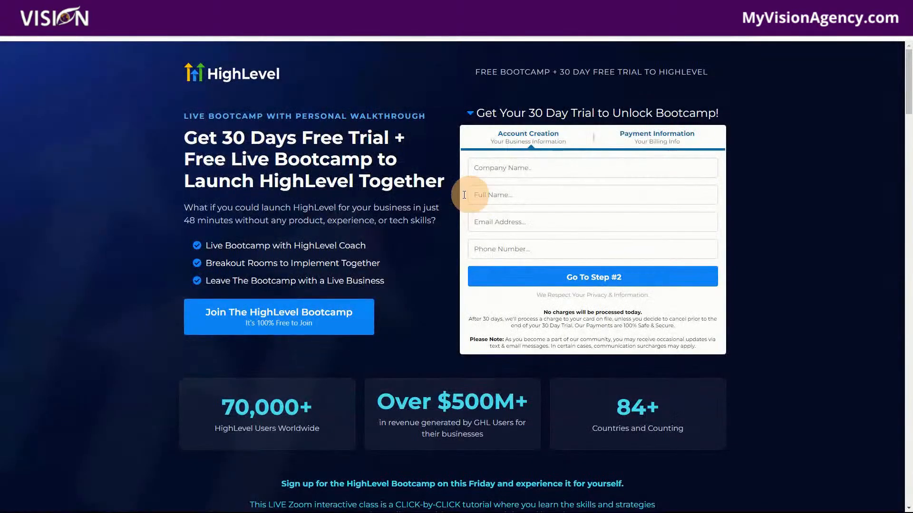
{"action": "left_click", "coordinate": [314, 9]}
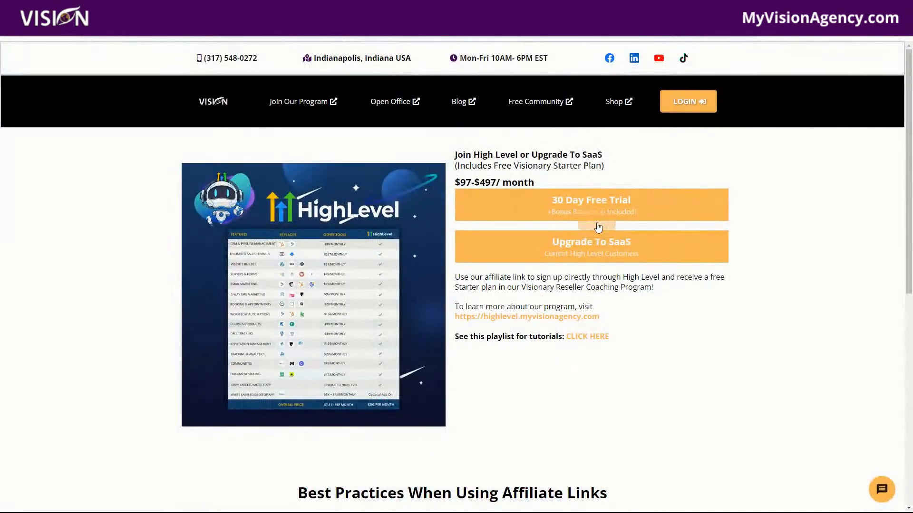
Step: View the Upgrade To SaaS request form for existing HighLevel users, and return to the plan comparison
{"action": "left_click", "coordinate": [574, 248]}
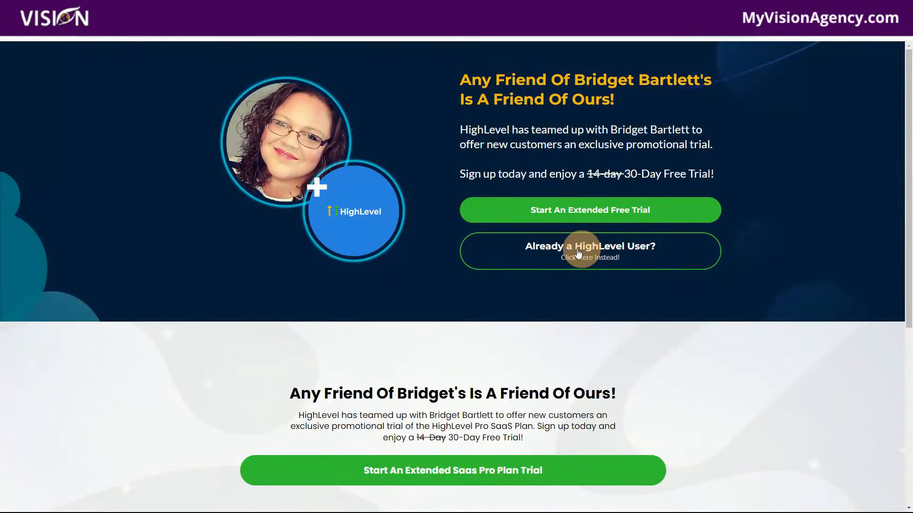
{"action": "left_click", "coordinate": [594, 263]}
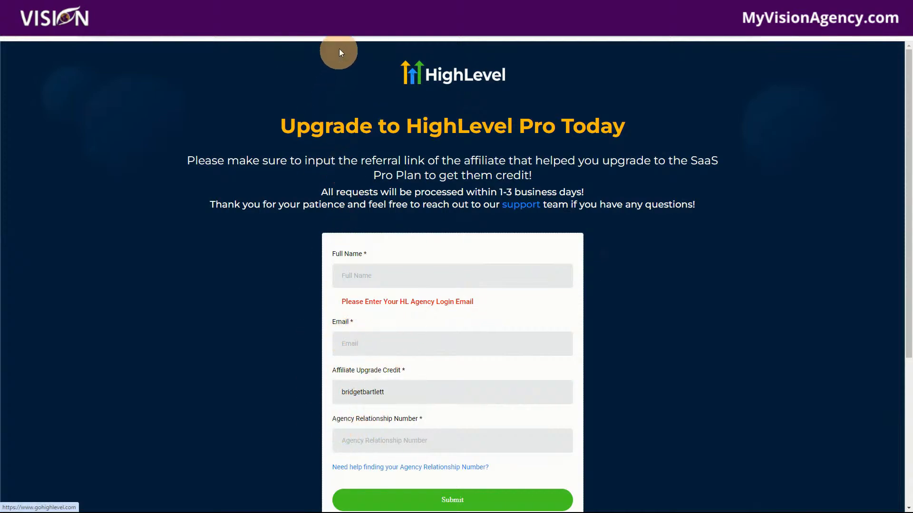
{"action": "left_click", "coordinate": [299, 10]}
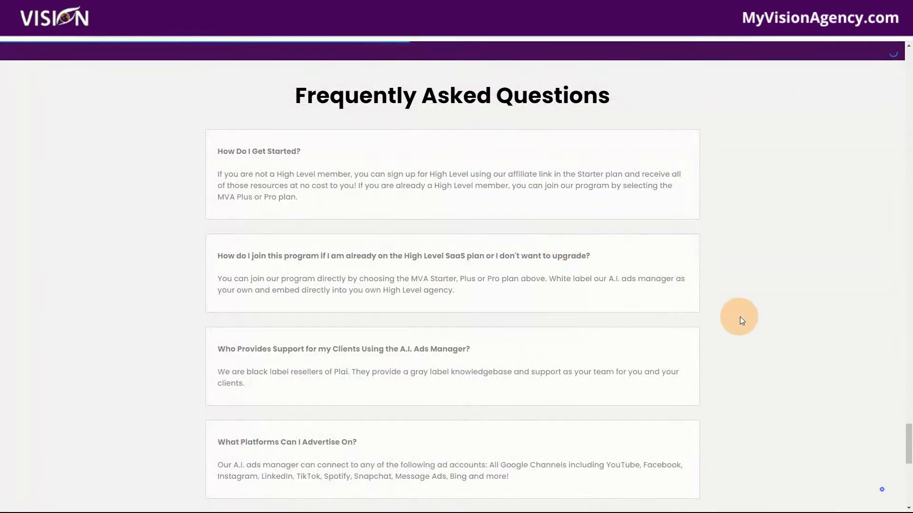
{"action": "scroll", "coordinate": [752, 352], "scroll_direction": "up", "scroll_amount": 13}
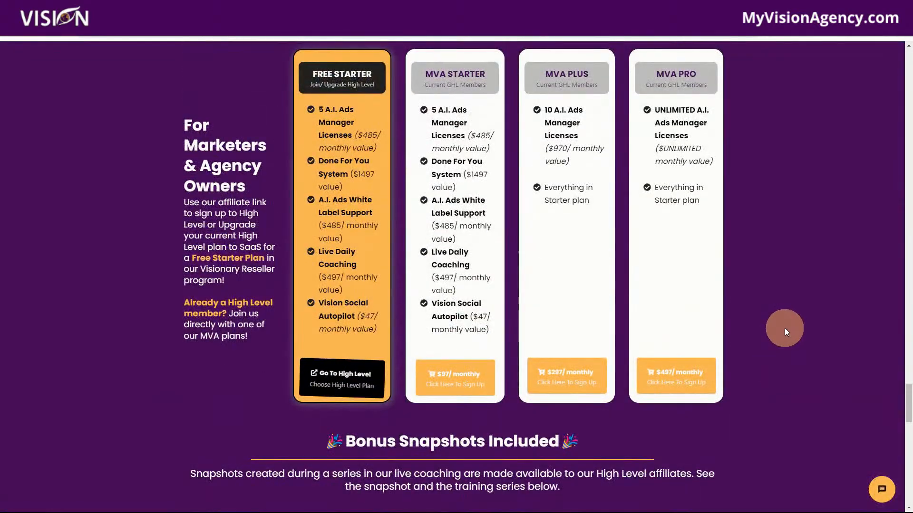
{"action": "scroll", "coordinate": [785, 331], "scroll_direction": "down", "scroll_amount": 2}
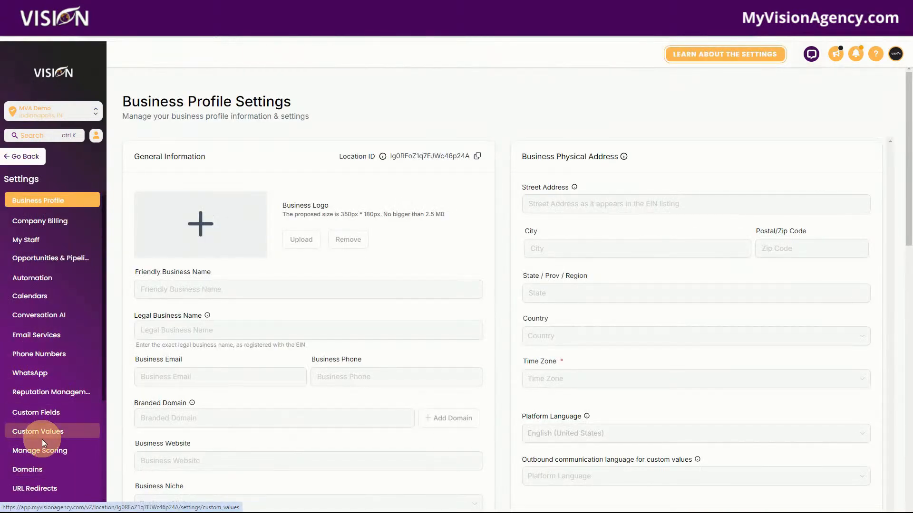
Step: Enable the "New color picker for Funnels and Websites" feature in the sub-account's Labs settings
{"action": "scroll", "coordinate": [57, 435], "scroll_direction": "down", "scroll_amount": 3}
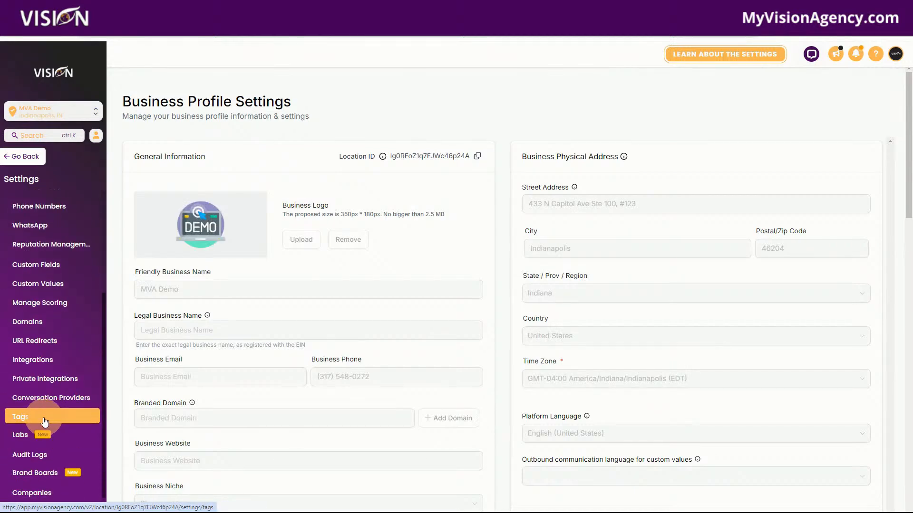
{"action": "left_click", "coordinate": [87, 434]}
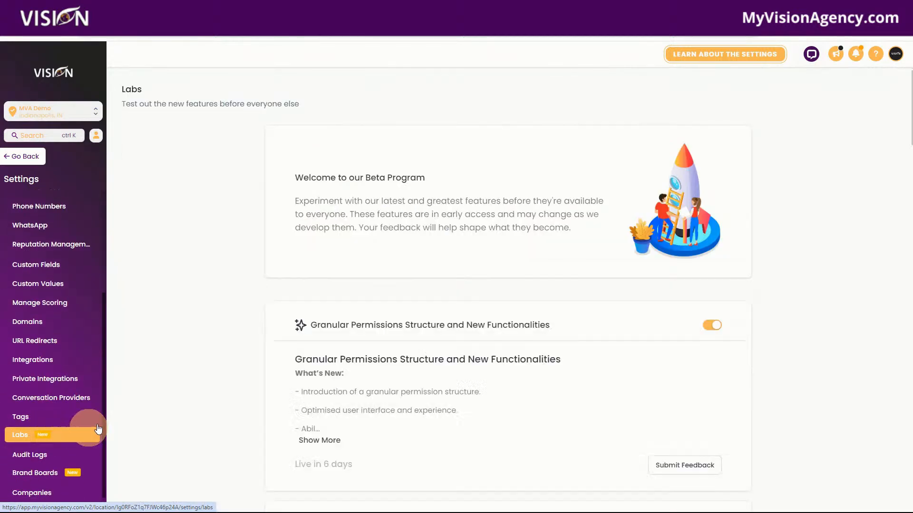
{"action": "scroll", "coordinate": [603, 309], "scroll_direction": "down", "scroll_amount": 10}
{"action": "scroll", "coordinate": [588, 316], "scroll_direction": "down", "scroll_amount": 10}
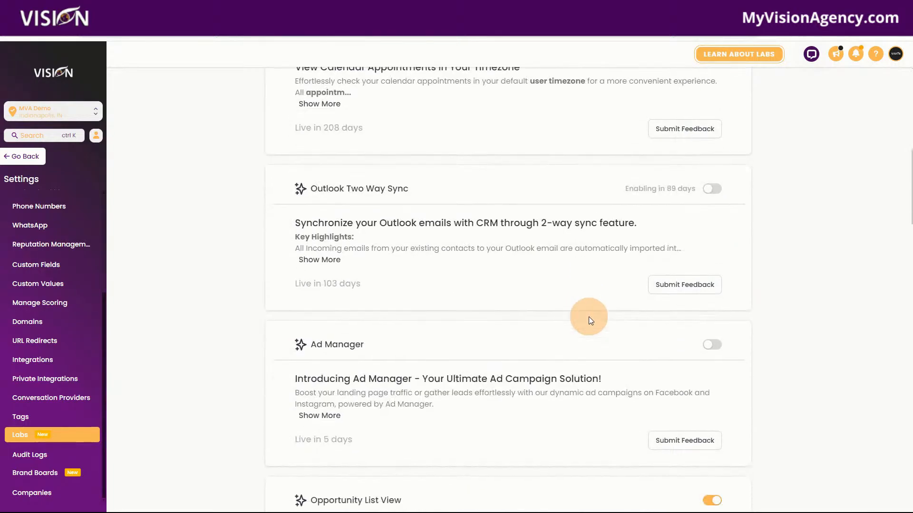
{"action": "scroll", "coordinate": [585, 317], "scroll_direction": "down", "scroll_amount": 12}
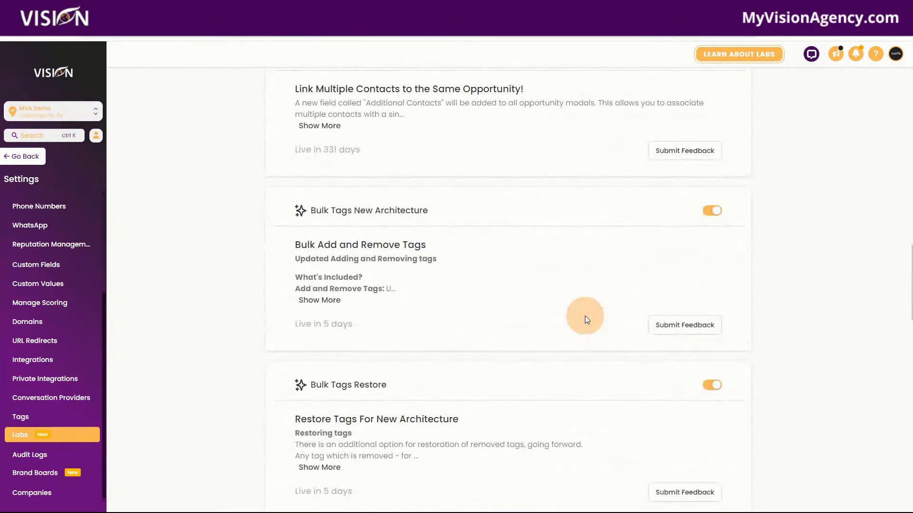
{"action": "scroll", "coordinate": [581, 318], "scroll_direction": "down", "scroll_amount": 8}
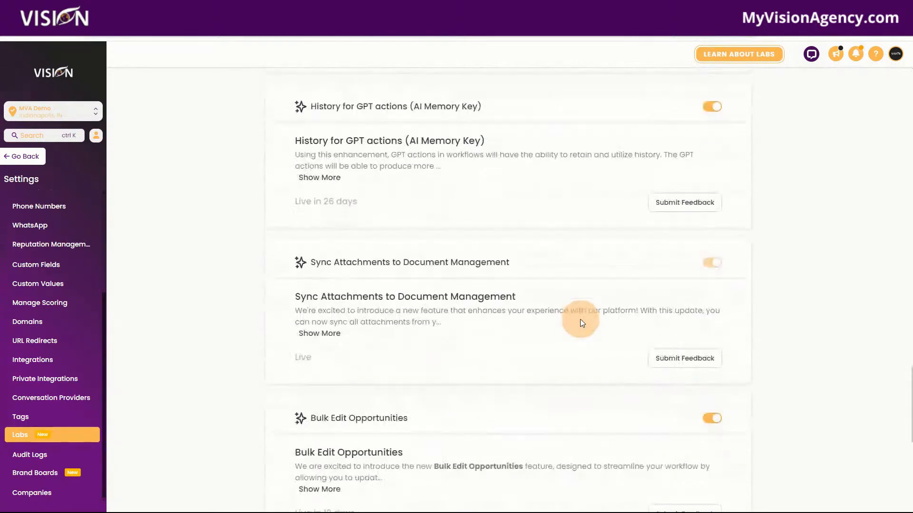
{"action": "scroll", "coordinate": [563, 317], "scroll_direction": "down", "scroll_amount": 4}
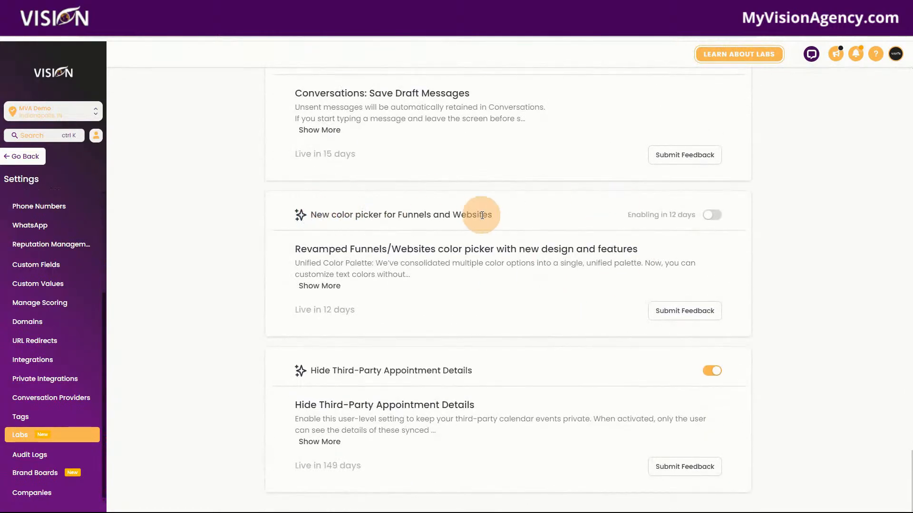
{"action": "left_click", "coordinate": [711, 215]}
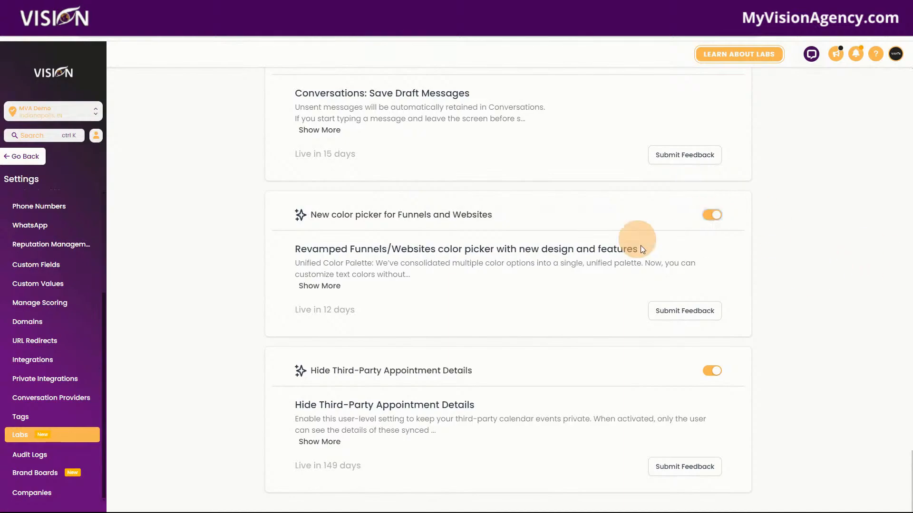
Step: Leave the settings and create a new brand board under Marketing using the Earth style
{"action": "left_click", "coordinate": [21, 157]}
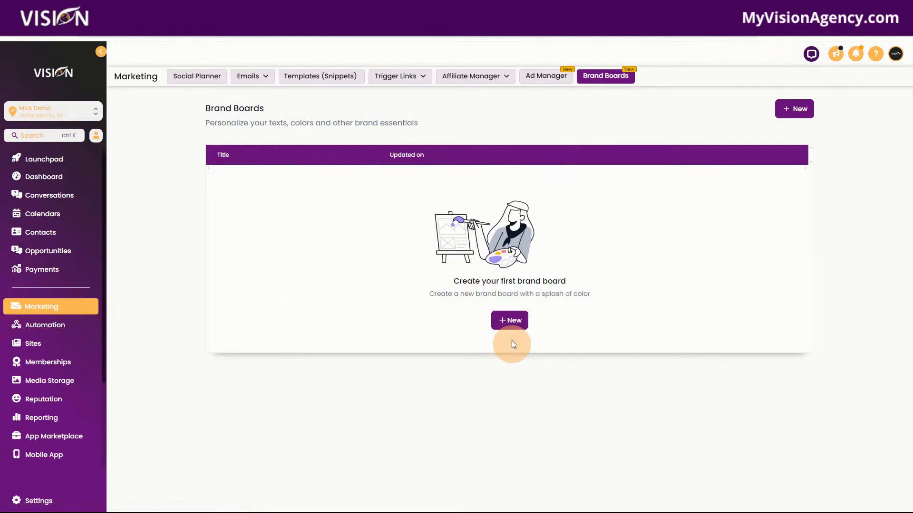
{"action": "left_click", "coordinate": [512, 322]}
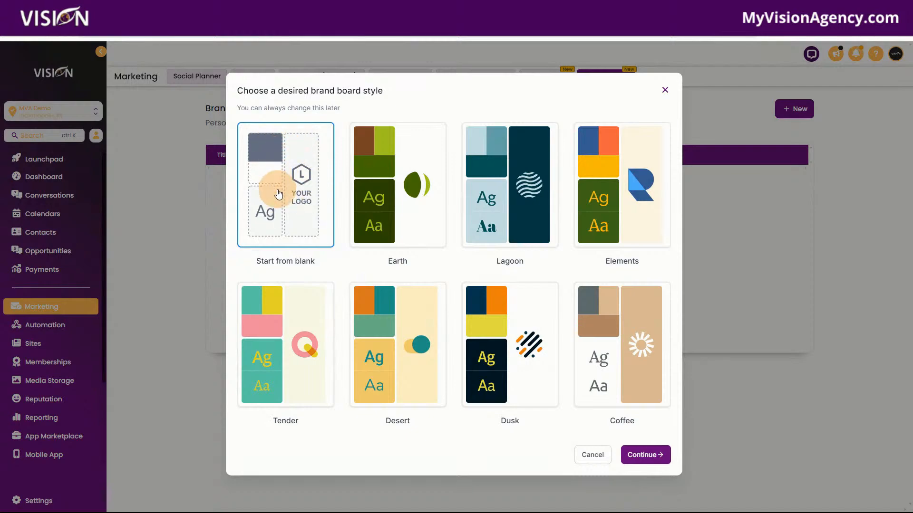
{"action": "left_click", "coordinate": [399, 203]}
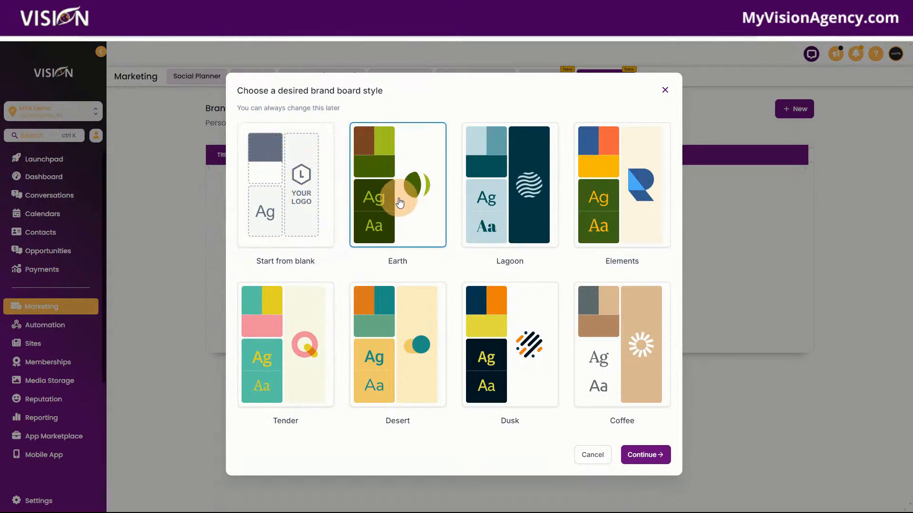
{"action": "left_click", "coordinate": [647, 455]}
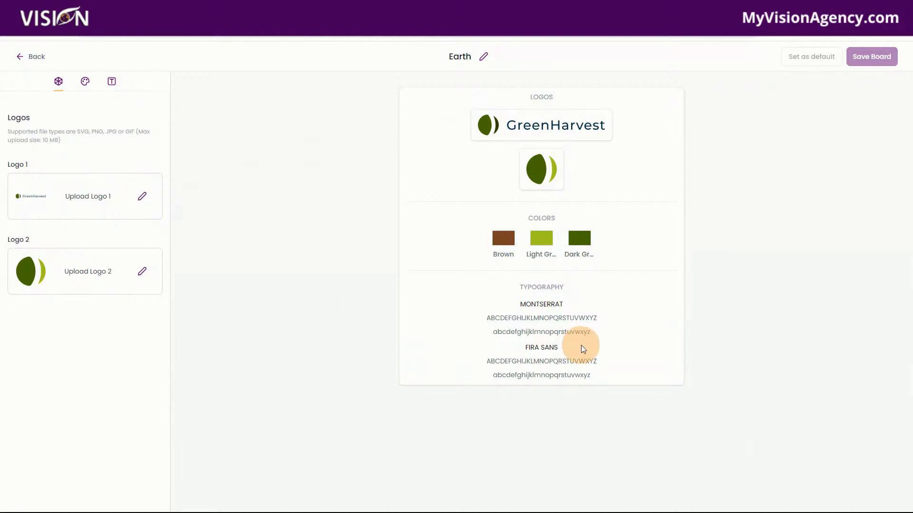
Step: Leave the Earth brand board, delete it from the list, and create a new board starting from blank
{"action": "left_click", "coordinate": [37, 59]}
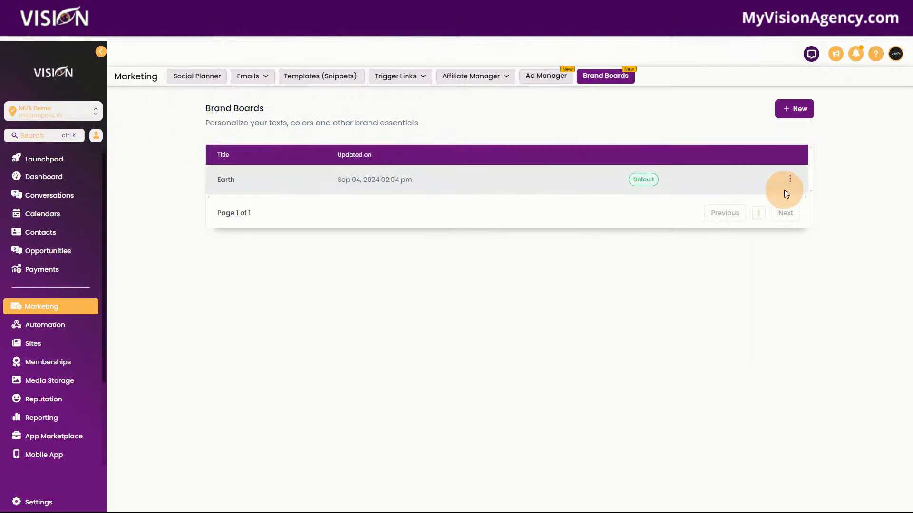
{"action": "left_click", "coordinate": [790, 181]}
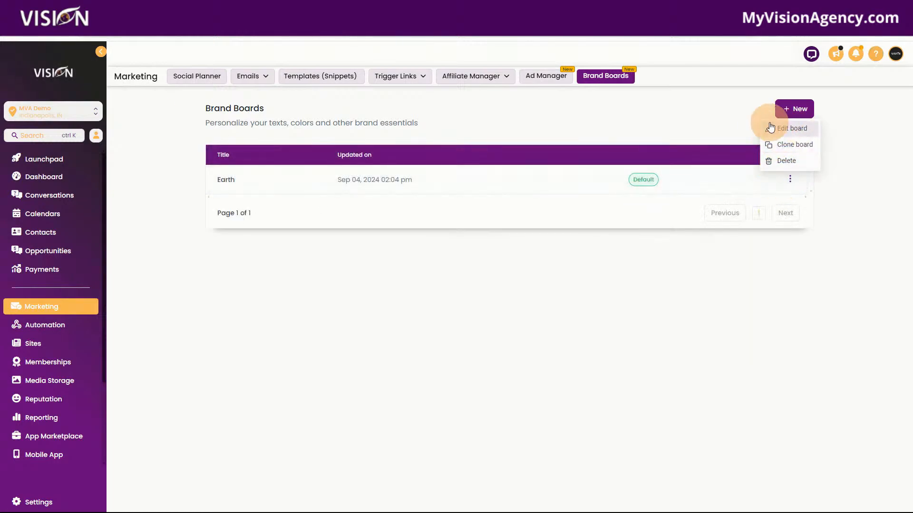
{"action": "left_click", "coordinate": [780, 162]}
{"action": "left_click", "coordinate": [555, 297]}
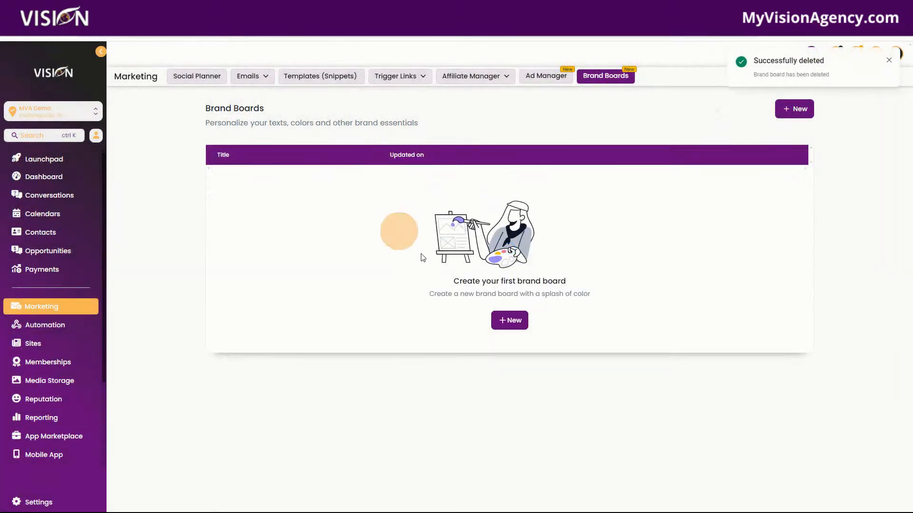
{"action": "left_click", "coordinate": [509, 320]}
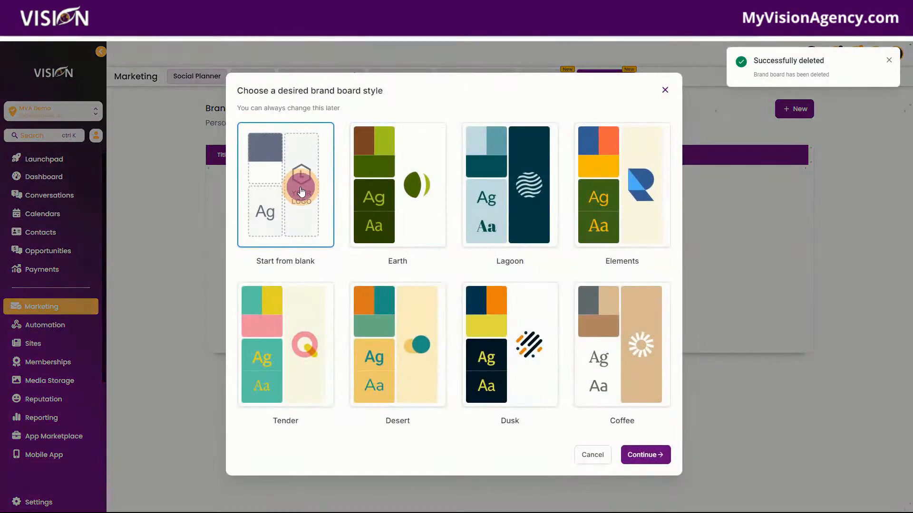
{"action": "left_click", "coordinate": [648, 454]}
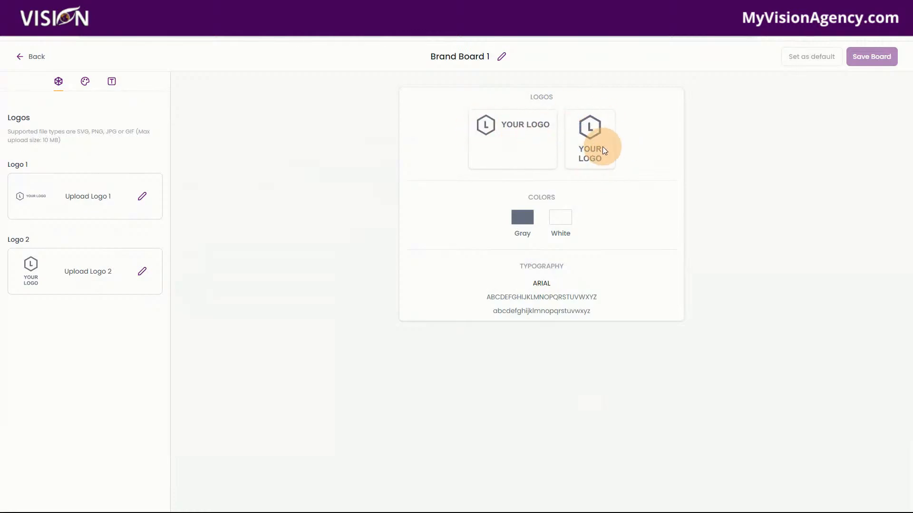
Step: View the Brand Board 1 folder inside Brand Boards in the media library, and return to the board
{"action": "left_click", "coordinate": [143, 200]}
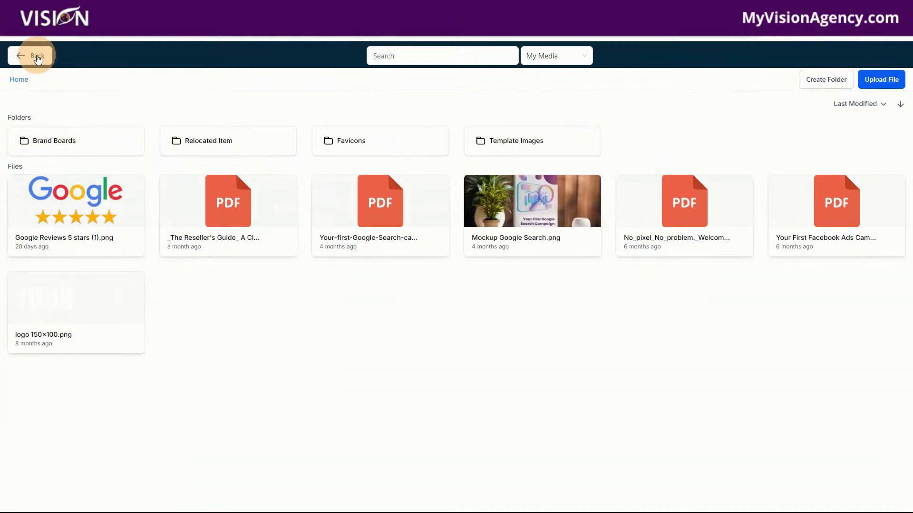
{"action": "left_click", "coordinate": [53, 141]}
{"action": "left_click", "coordinate": [54, 140]}
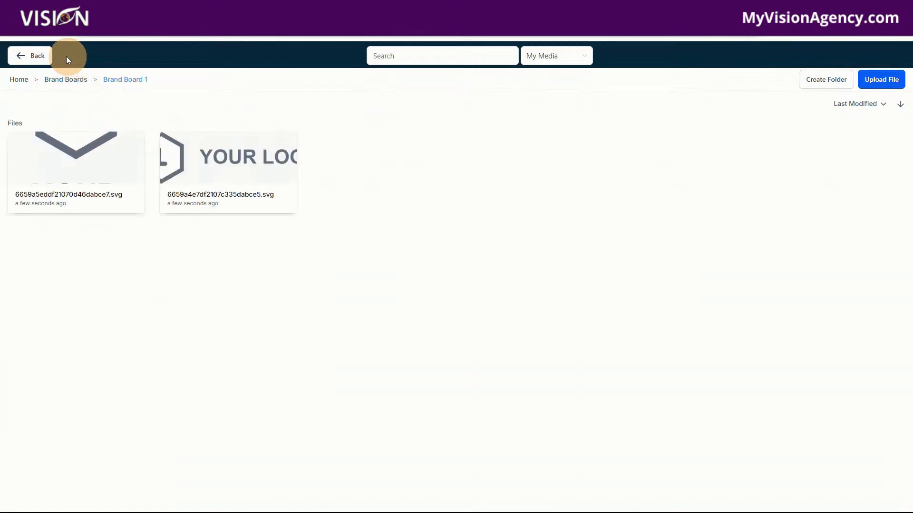
{"action": "left_click", "coordinate": [30, 56]}
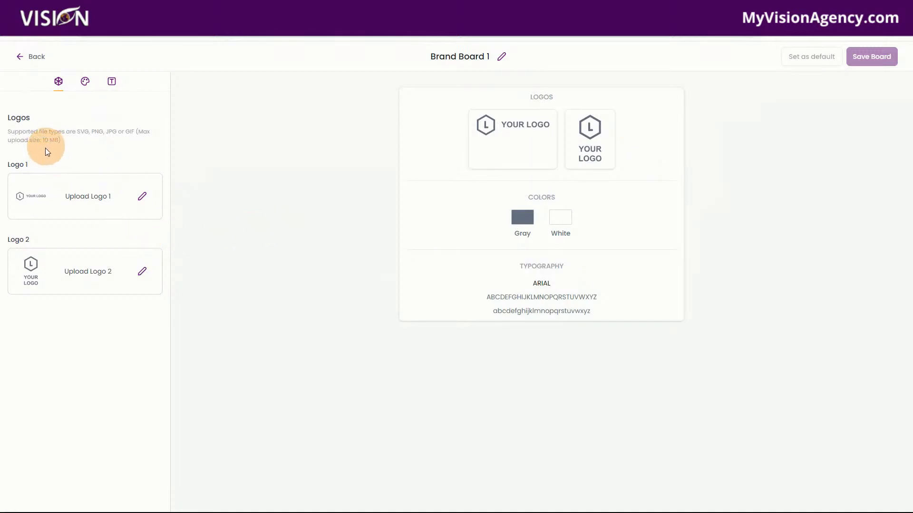
Step: Upload 1.png from the DEMO COACH LOGO TEMPLATE 200x200 folder in File Explorer to the media library and use it as Logo 1
{"action": "left_click", "coordinate": [143, 198]}
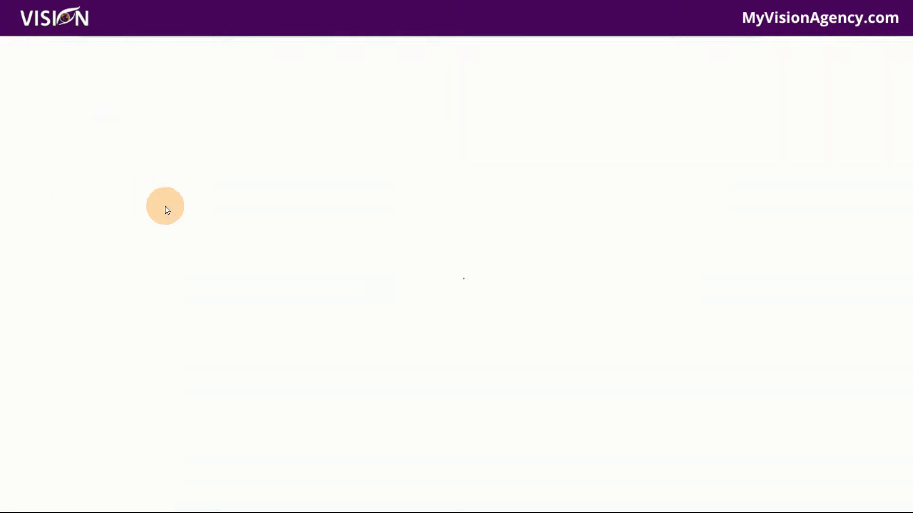
{"action": "left_click", "coordinate": [887, 82]}
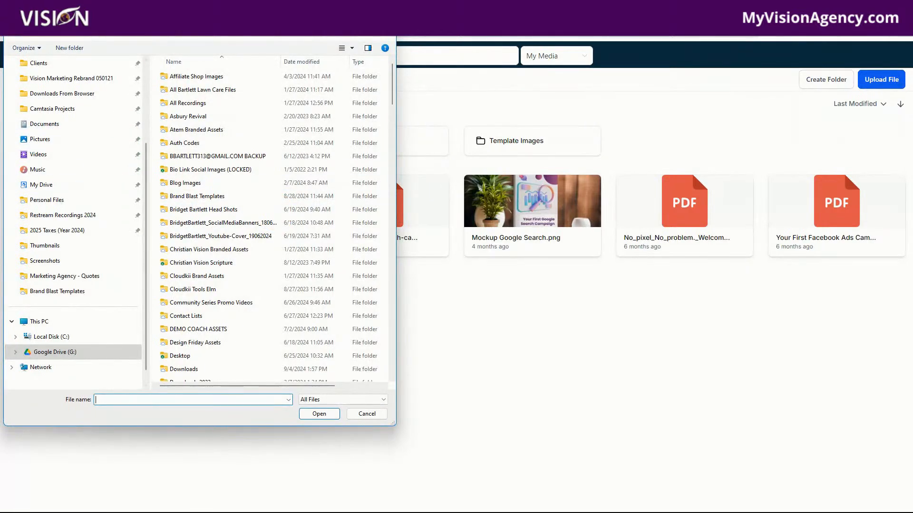
{"action": "left_click_drag", "start_coordinate": [199, 9], "coordinate": [912, 85]}
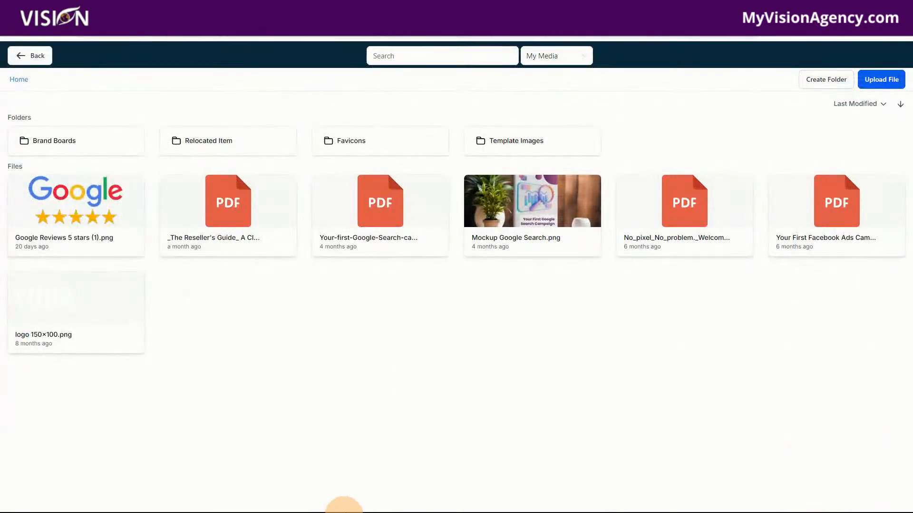
{"action": "mouse_move", "coordinate": [366, 512]}
{"action": "left_click", "coordinate": [395, 503]}
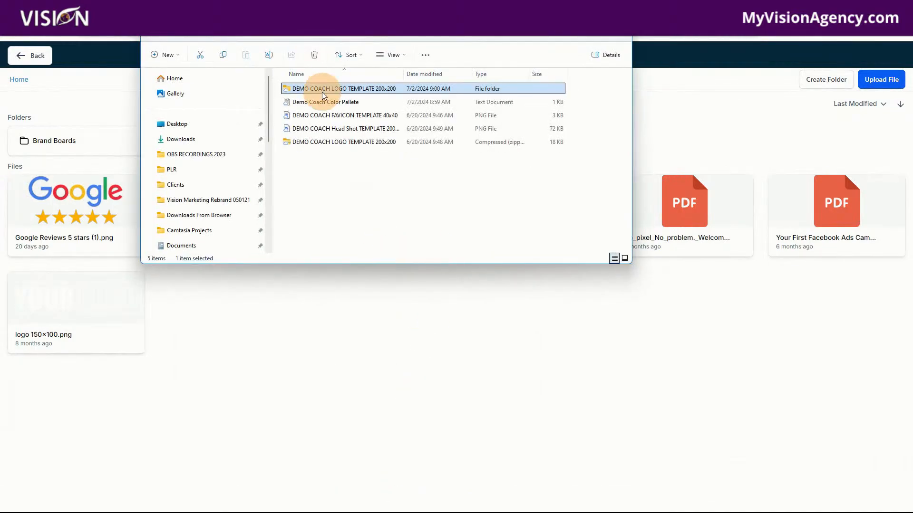
{"action": "double_click", "coordinate": [310, 89]}
{"action": "left_click_drag", "start_coordinate": [300, 96], "coordinate": [342, 323]}
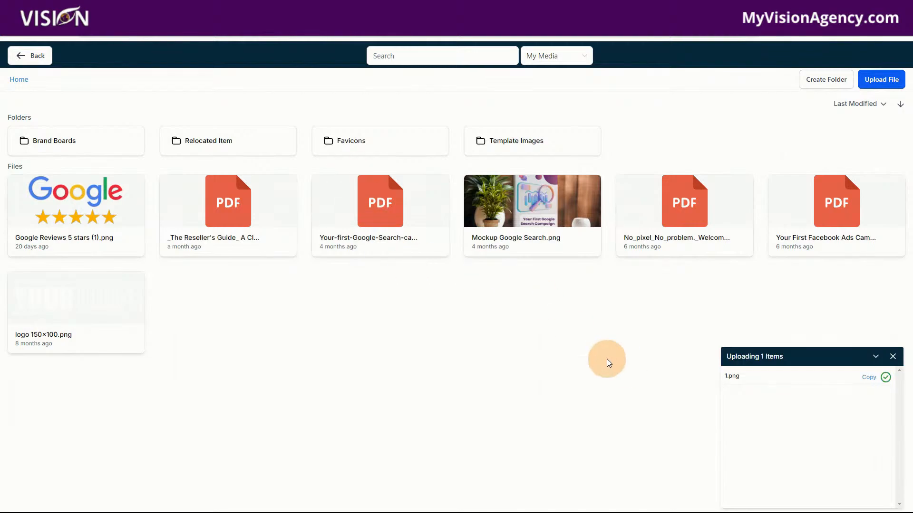
{"action": "left_click", "coordinate": [40, 58]}
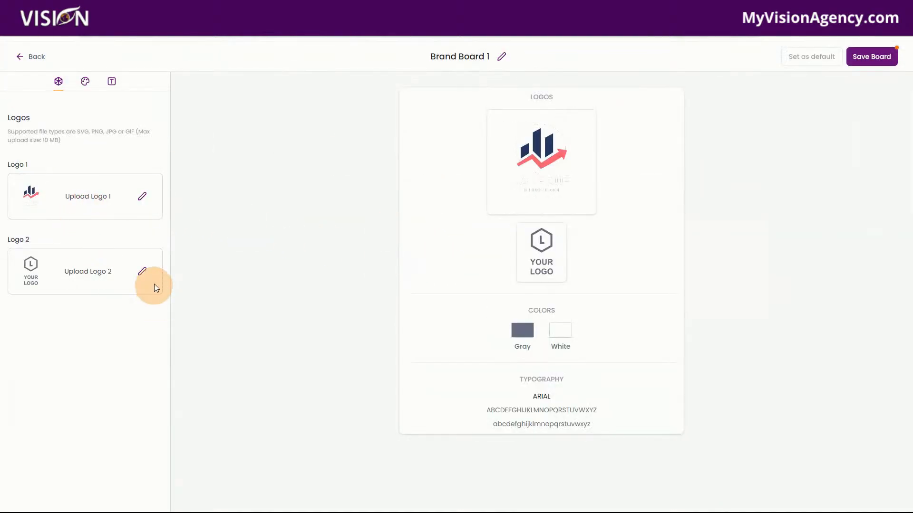
Step: Upload 2.png from File Explorer to the media library and use it as Logo 2
{"action": "left_click", "coordinate": [143, 271]}
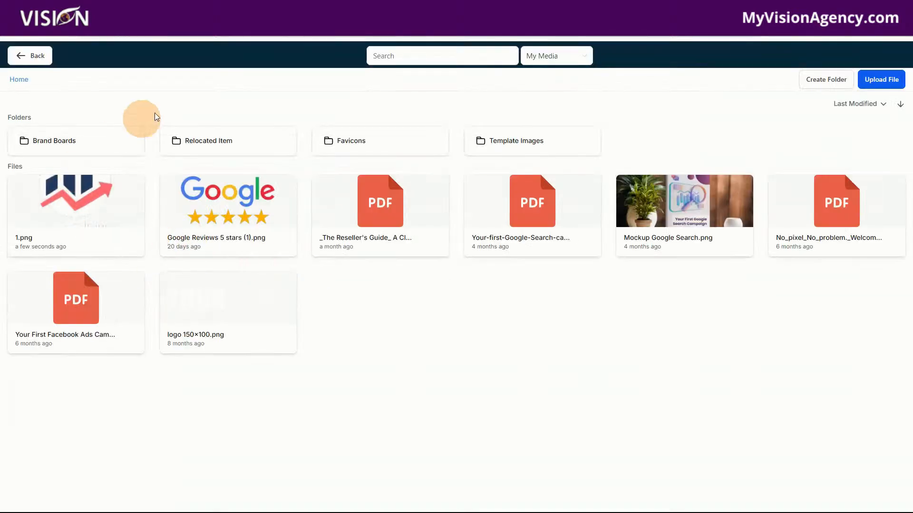
{"action": "mouse_move", "coordinate": [363, 512]}
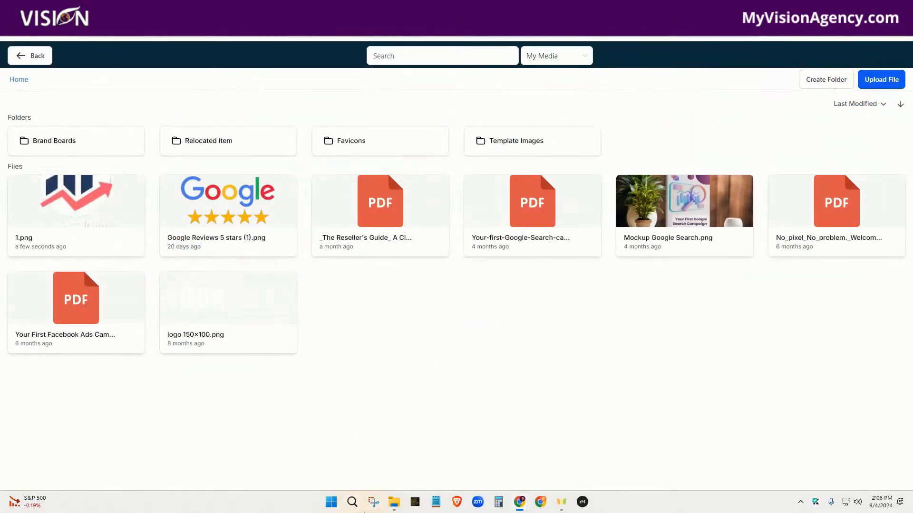
{"action": "left_click", "coordinate": [404, 503]}
{"action": "left_click_drag", "start_coordinate": [364, 96], "coordinate": [360, 326]}
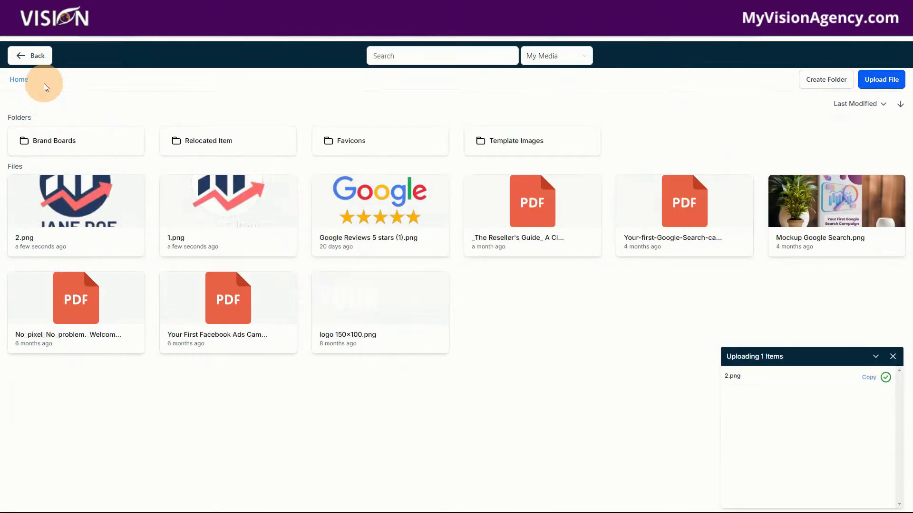
{"action": "left_click", "coordinate": [33, 56]}
{"action": "left_click", "coordinate": [144, 269]}
{"action": "left_click", "coordinate": [91, 207]}
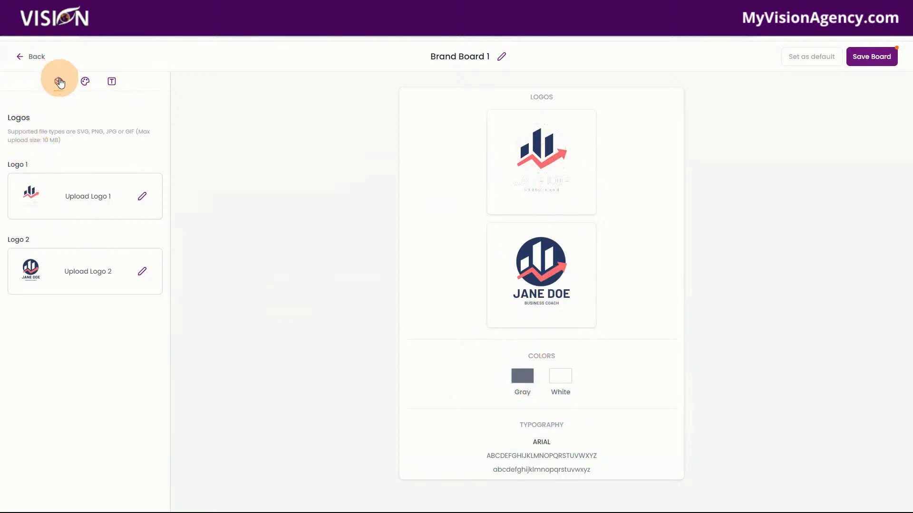
Step: Open the board's color settings and copy the blue hex code #283C63 from the Brand Kit palette in Canva
{"action": "left_click", "coordinate": [86, 85]}
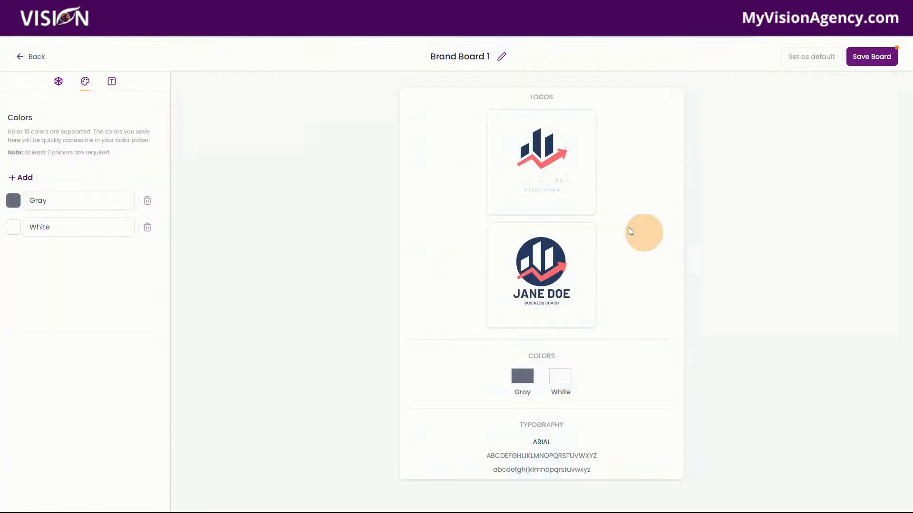
{"action": "left_click", "coordinate": [37, 200]}
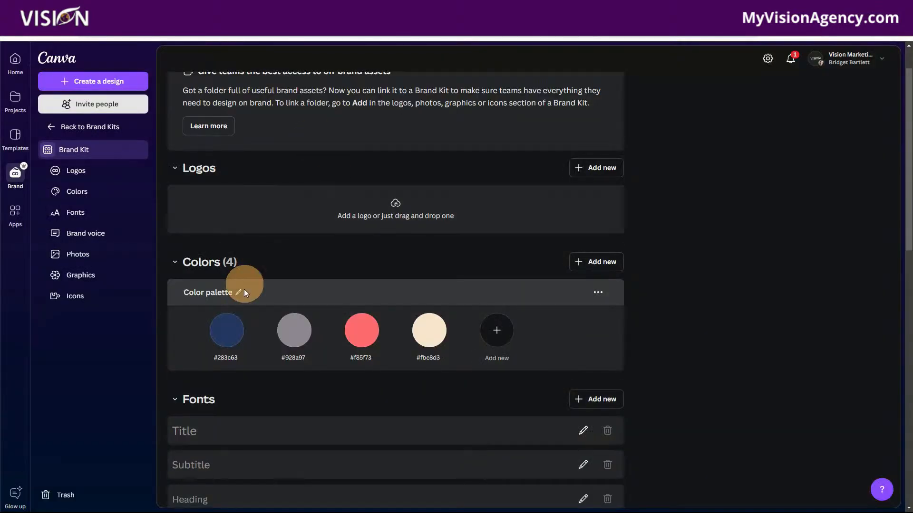
{"action": "left_click", "coordinate": [227, 337]}
{"action": "left_click", "coordinate": [302, 269]}
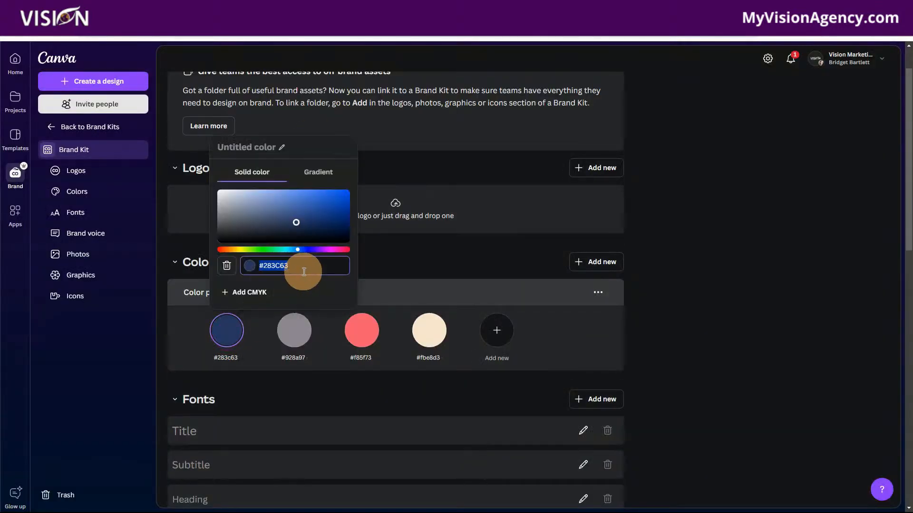
{"action": "left_click_drag", "start_coordinate": [306, 269], "coordinate": [253, 269]}
{"action": "key", "text": "ctrl+c"}
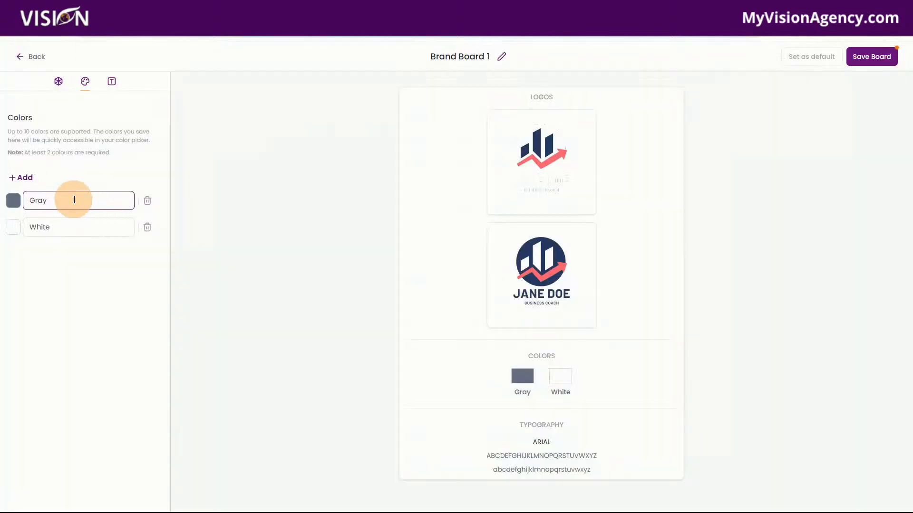
Step: Back in the brand board, rename the first color Blue and set its hex value to #283C63
{"action": "left_click_drag", "start_coordinate": [73, 198], "coordinate": [30, 203]}
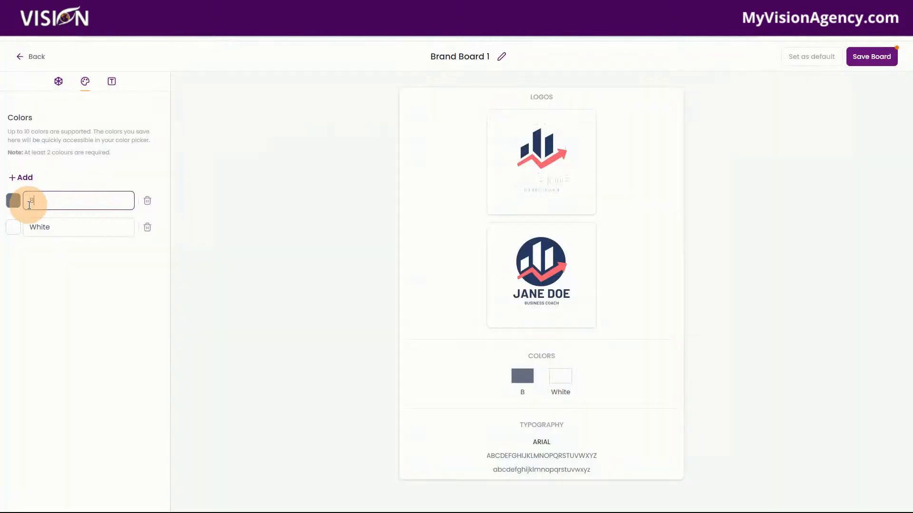
{"action": "type", "text": "Blue"}
{"action": "left_click", "coordinate": [14, 200]}
{"action": "left_click", "coordinate": [92, 316]}
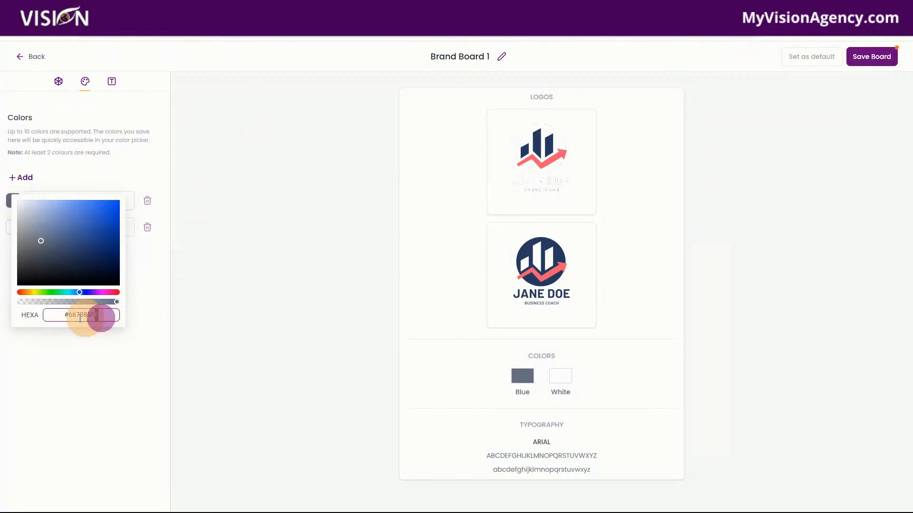
{"action": "left_click_drag", "start_coordinate": [91, 316], "coordinate": [55, 316]}
{"action": "key", "text": "ctrl+v"}
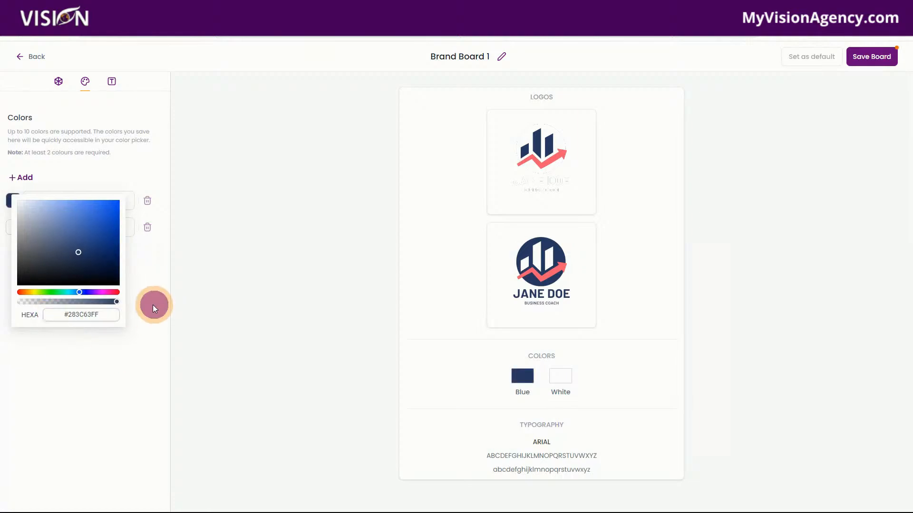
{"action": "left_click", "coordinate": [153, 306]}
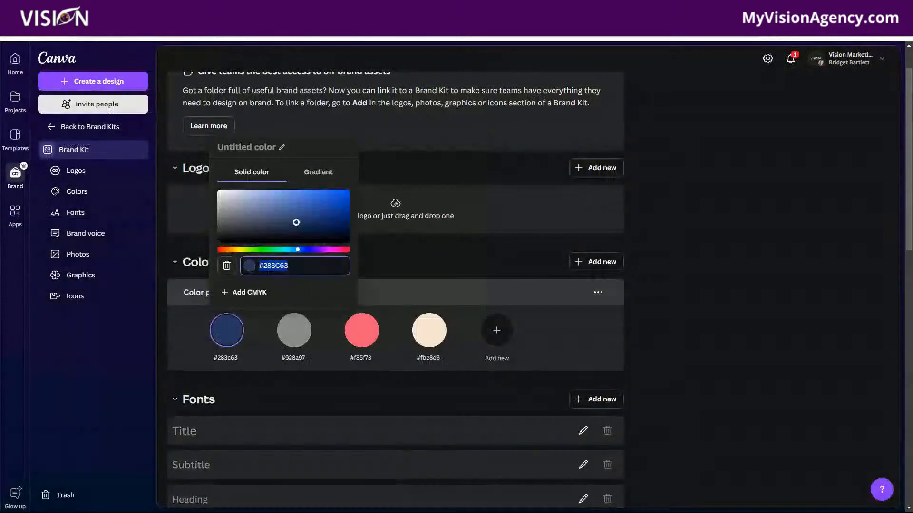
Step: Copy #928A97 from the Canva palette, rename the brand board's second color Gray, and apply that hex value
{"action": "left_click", "coordinate": [294, 328]}
{"action": "left_click", "coordinate": [360, 272]}
{"action": "left_click", "coordinate": [369, 267]}
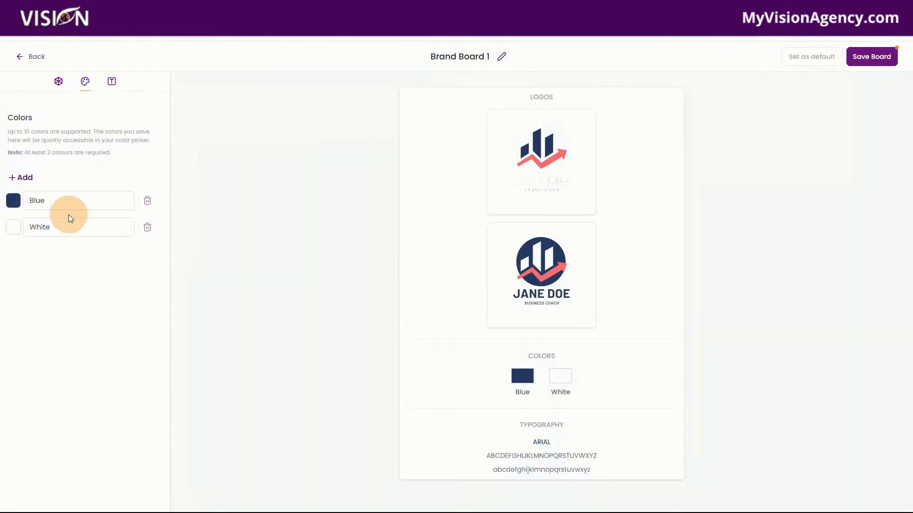
{"action": "left_click_drag", "start_coordinate": [69, 227], "coordinate": [26, 231]}
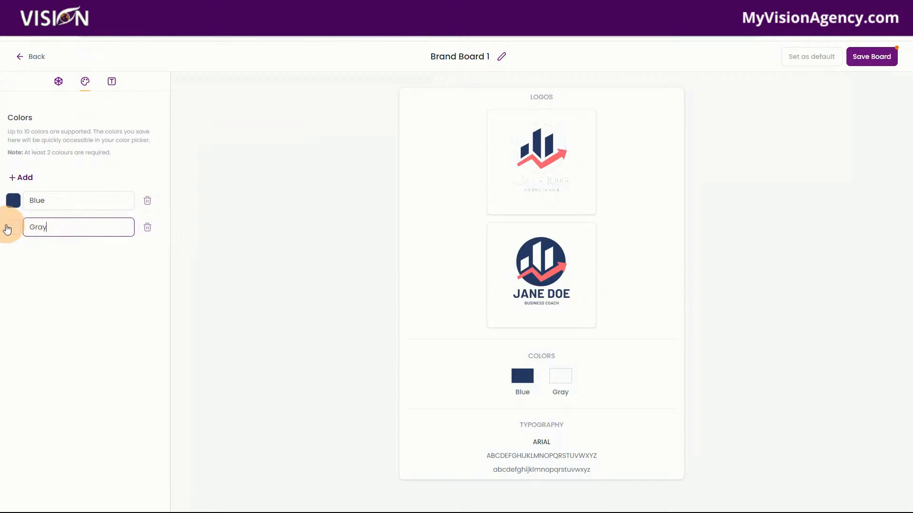
{"action": "left_click", "coordinate": [17, 230]}
{"action": "left_click_drag", "start_coordinate": [108, 341], "coordinate": [56, 341]}
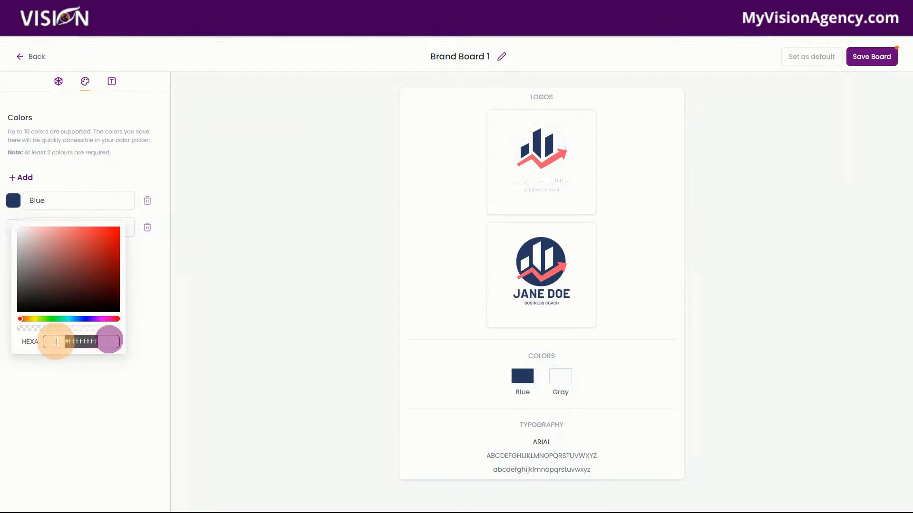
{"action": "left_click", "coordinate": [85, 373]}
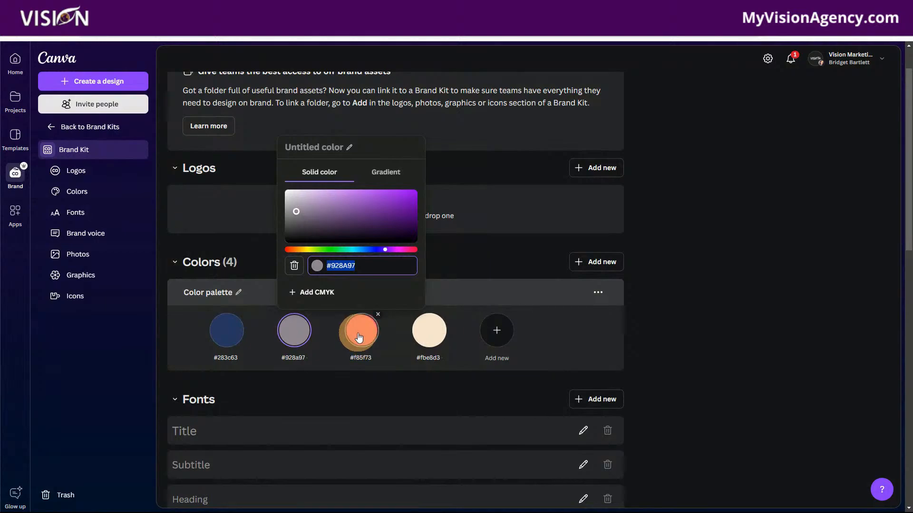
Step: Add a third brand board color named Pink using the hex code #F85F73 copied from the Canva palette
{"action": "left_click", "coordinate": [359, 338]}
{"action": "left_click", "coordinate": [432, 266]}
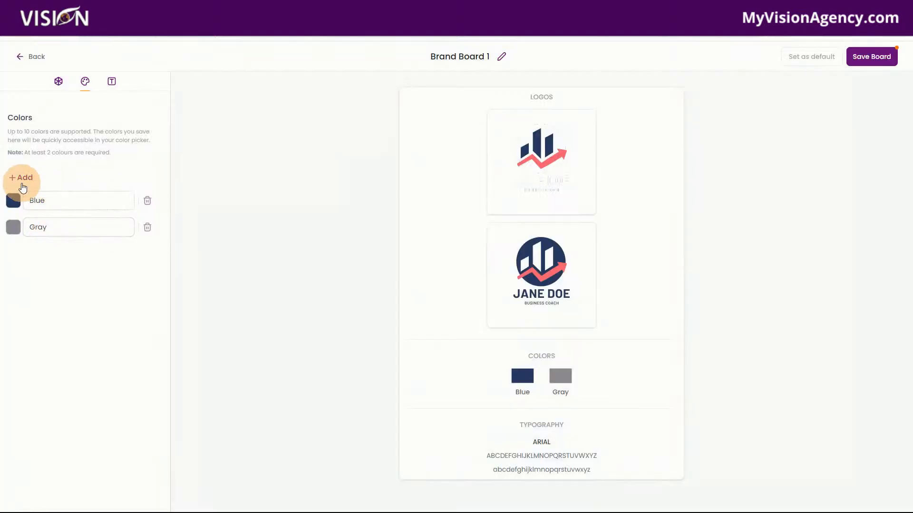
{"action": "left_click", "coordinate": [23, 187]}
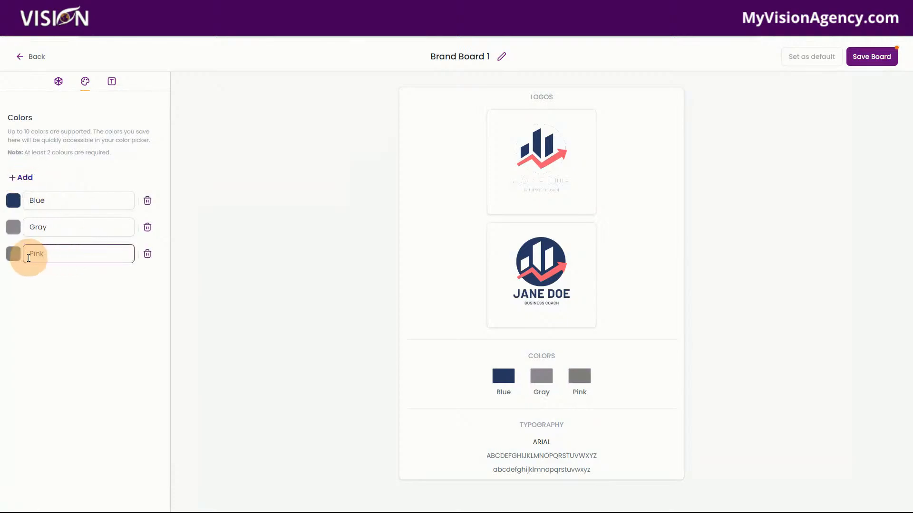
{"action": "left_click", "coordinate": [13, 254]}
{"action": "left_click_drag", "start_coordinate": [107, 372], "coordinate": [52, 370]}
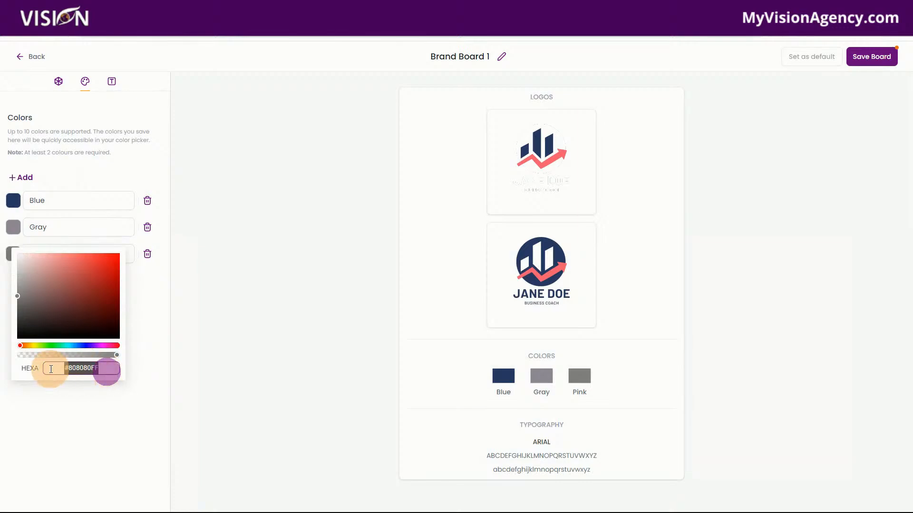
{"action": "left_click", "coordinate": [90, 402]}
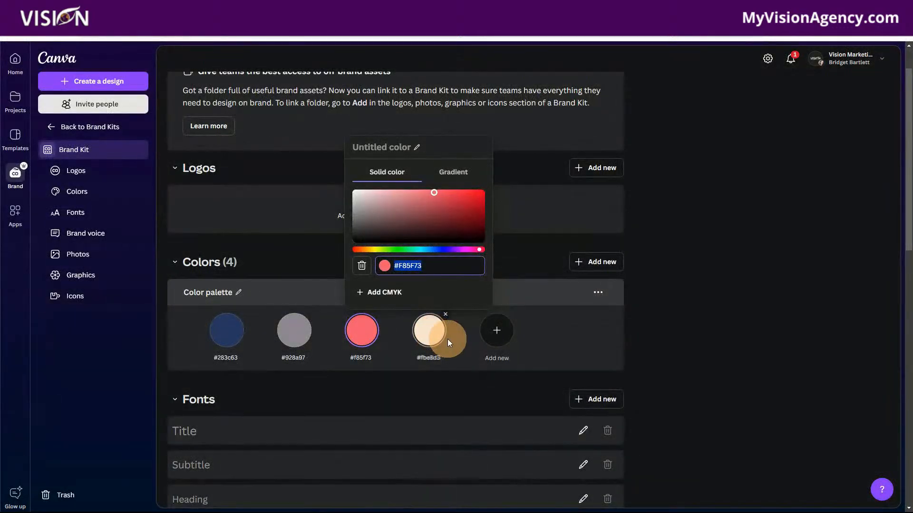
Step: Add a fourth brand board color named White using the hex code #FBE8D3 copied from the Canva palette
{"action": "left_click", "coordinate": [448, 342]}
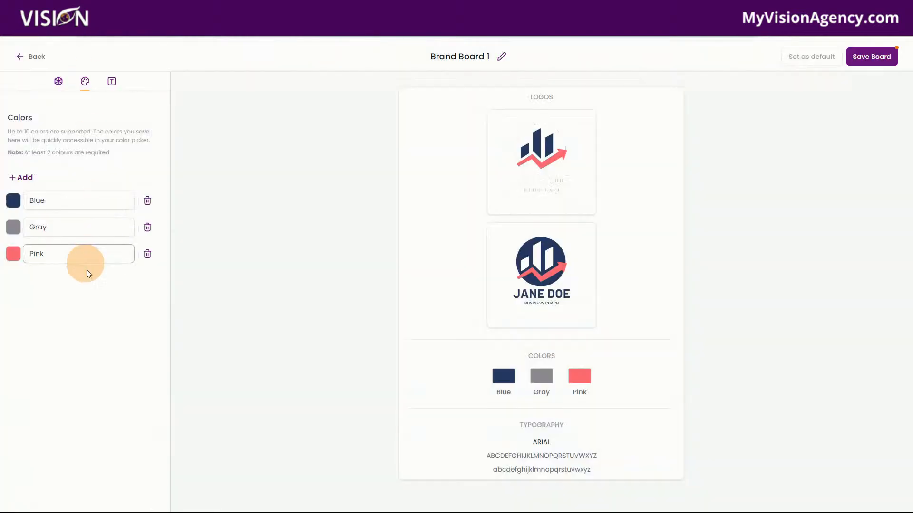
{"action": "left_click", "coordinate": [24, 176]}
{"action": "left_click_drag", "start_coordinate": [67, 285], "coordinate": [32, 285]}
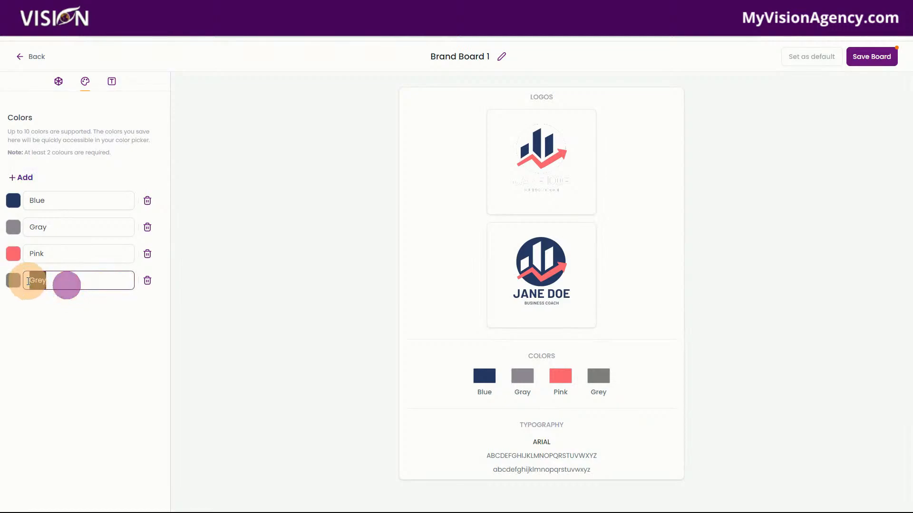
{"action": "type", "text": "White"}
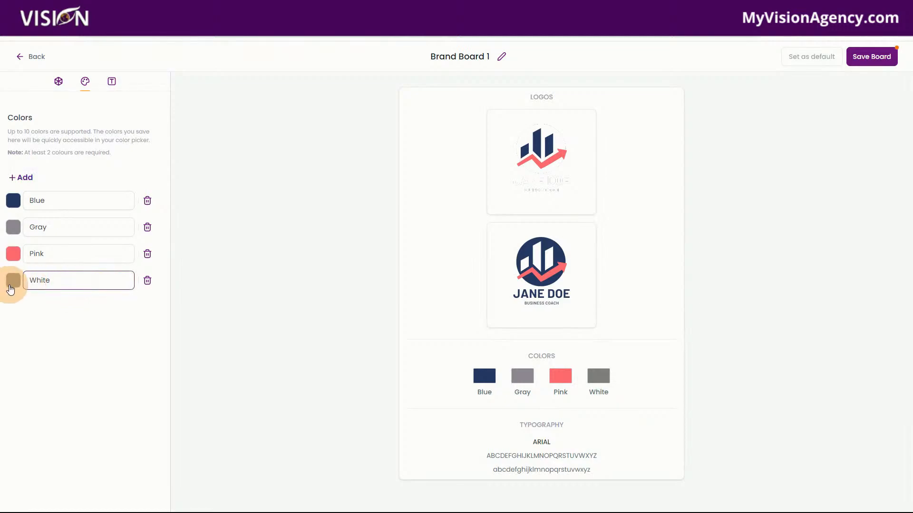
{"action": "left_click", "coordinate": [13, 281]}
{"action": "left_click_drag", "start_coordinate": [107, 396], "coordinate": [51, 393]}
{"action": "type", "text": "#FBE8D3FF"}
{"action": "left_click", "coordinate": [141, 396]}
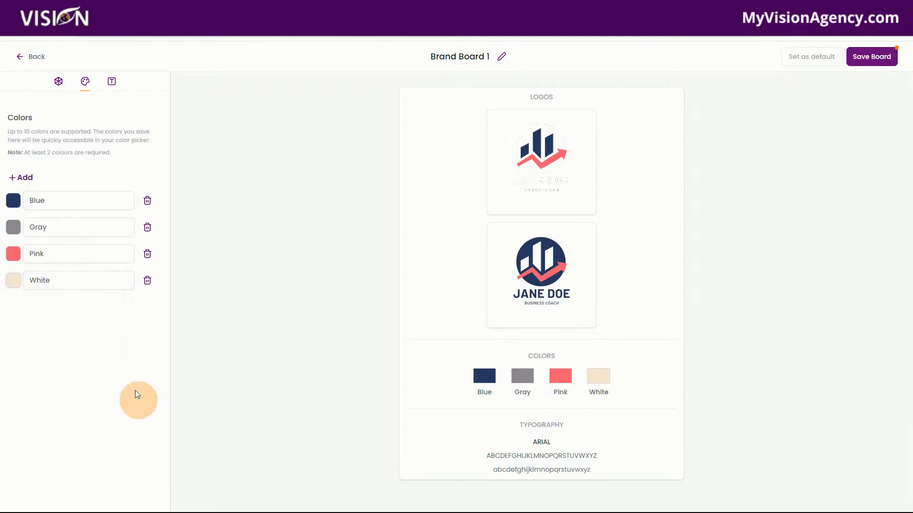
Step: Check the Fonts section of the Canva Brand Kit and set the first font to Open Sans in the brand board's typography settings
{"action": "left_click", "coordinate": [59, 84]}
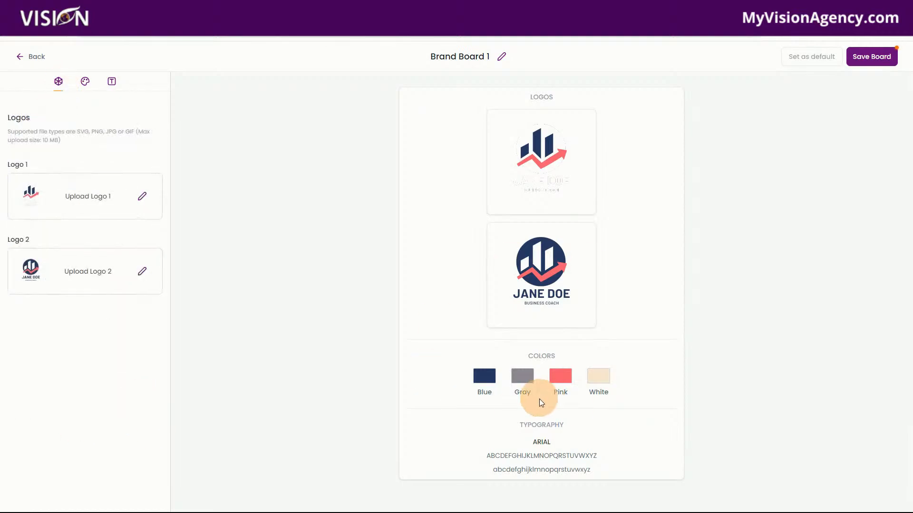
{"action": "left_click", "coordinate": [83, 83]}
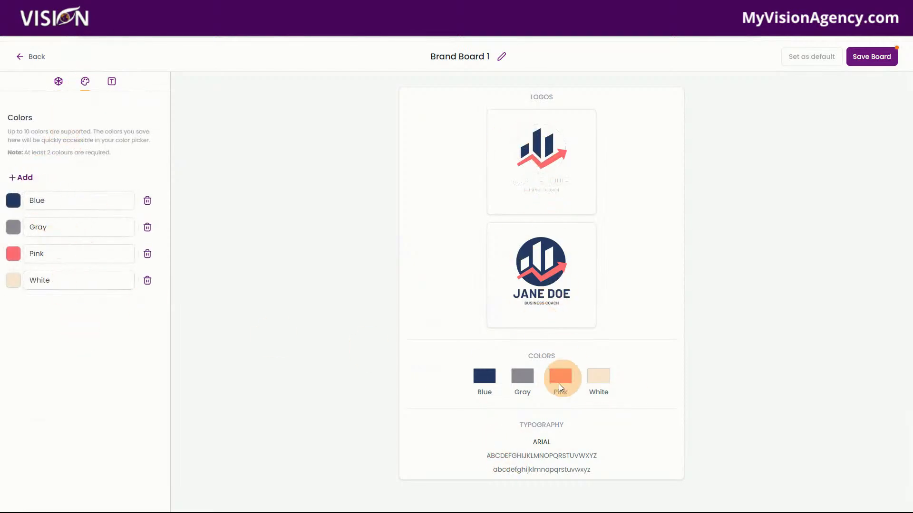
{"action": "left_click", "coordinate": [116, 85]}
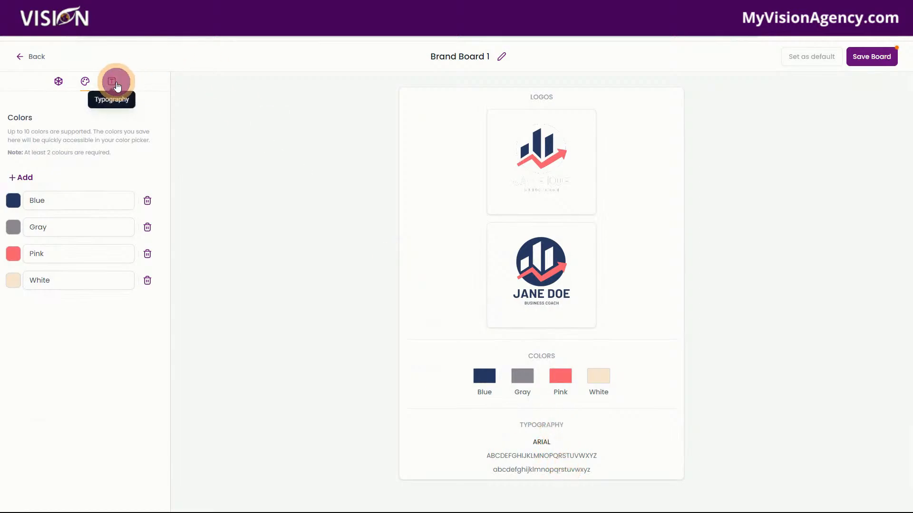
{"action": "left_click", "coordinate": [30, 217]}
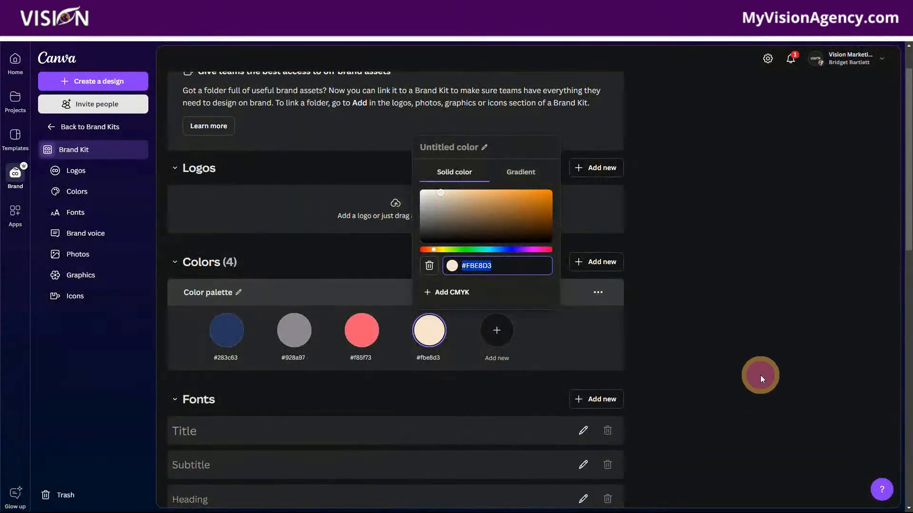
{"action": "left_click", "coordinate": [760, 375]}
{"action": "scroll", "coordinate": [386, 423], "scroll_direction": "down", "scroll_amount": 1}
{"action": "scroll", "coordinate": [386, 424], "scroll_direction": "down", "scroll_amount": 3}
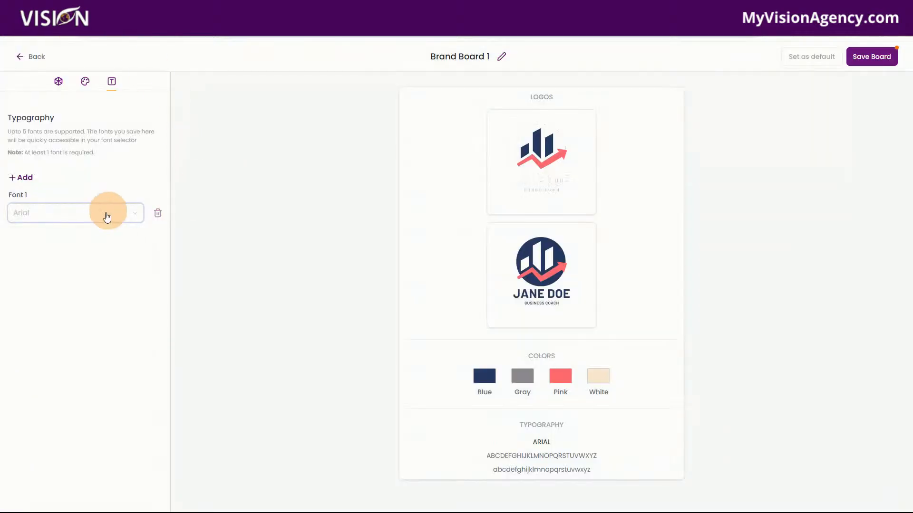
{"action": "left_click", "coordinate": [79, 214]}
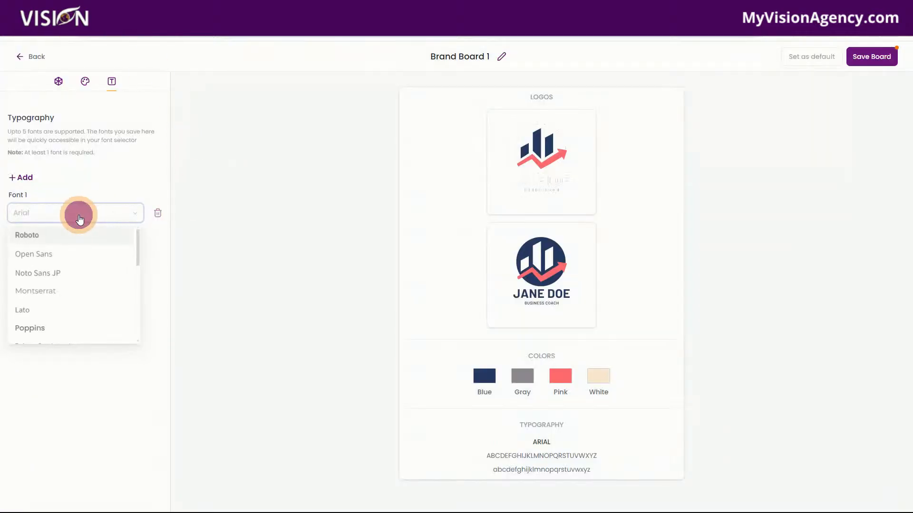
{"action": "left_click", "coordinate": [60, 259]}
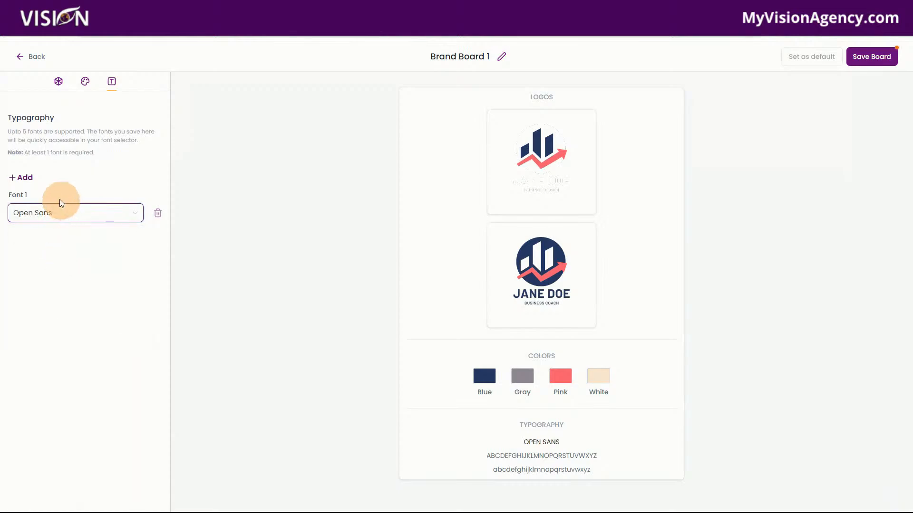
Step: Add a second font to the brand board's typography and set it to Roboto
{"action": "left_click", "coordinate": [24, 178]}
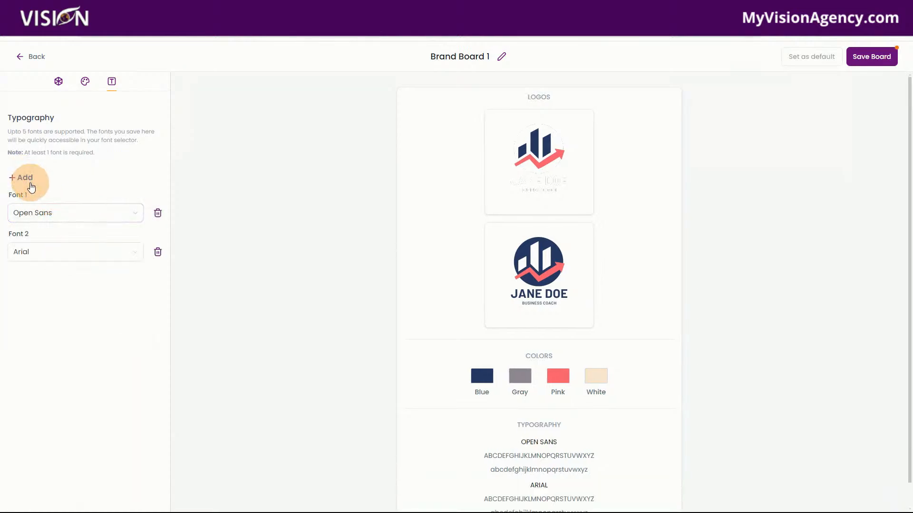
{"action": "left_click", "coordinate": [26, 180]}
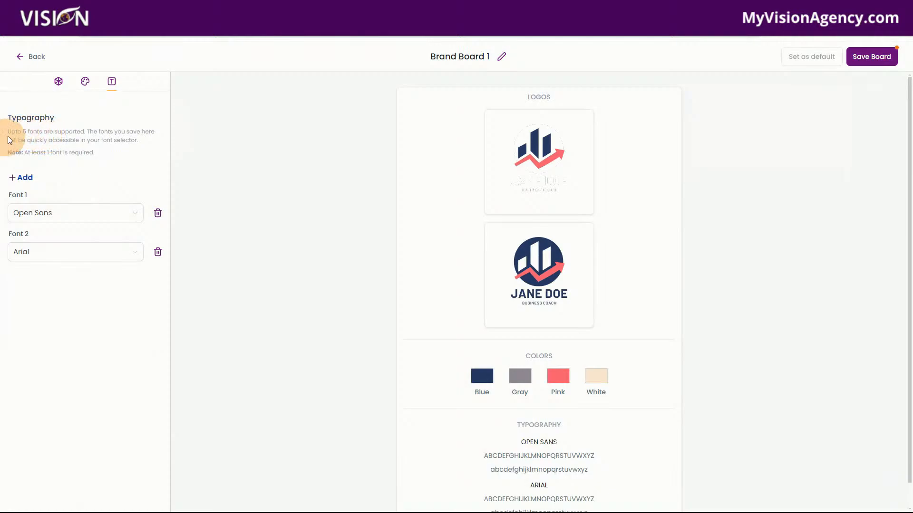
{"action": "left_click", "coordinate": [32, 257]}
{"action": "left_click", "coordinate": [28, 253]}
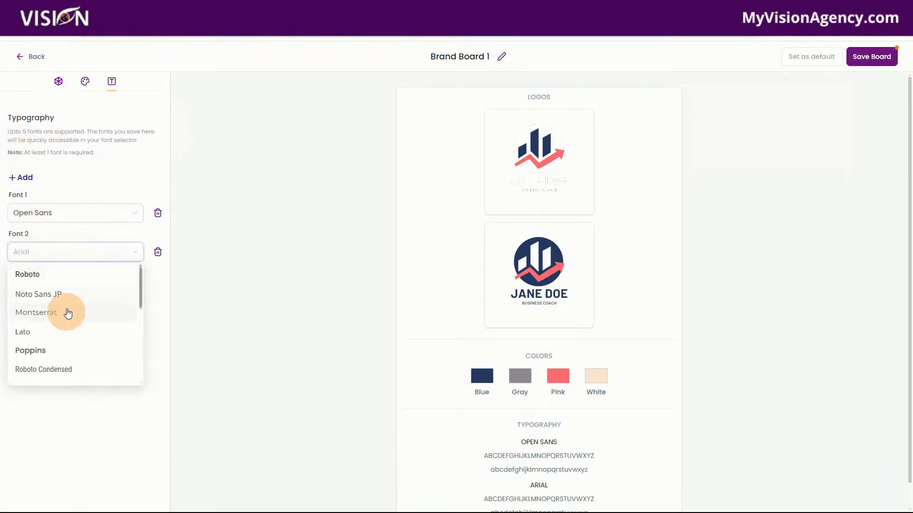
{"action": "left_click", "coordinate": [27, 275]}
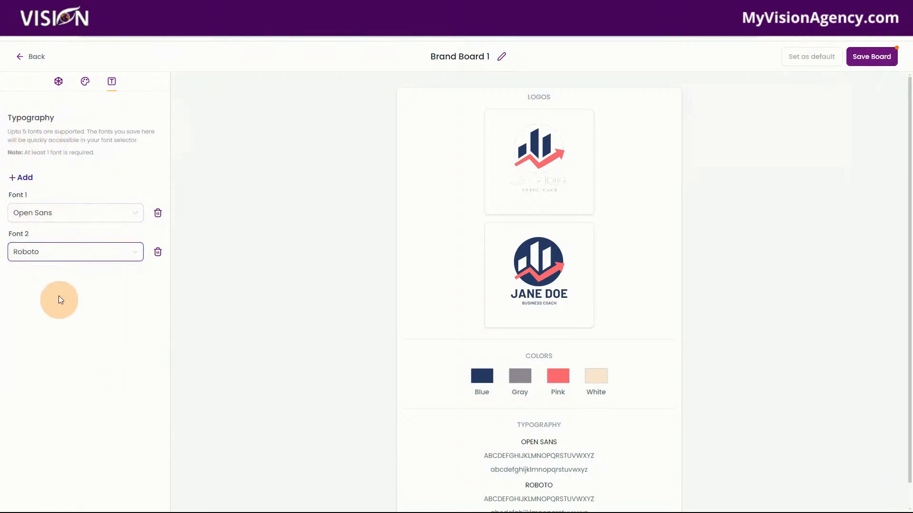
Step: Add a third typography entry to the brand board and choose Poppins as its font
{"action": "left_click", "coordinate": [28, 187]}
{"action": "left_click", "coordinate": [44, 298]}
{"action": "left_click", "coordinate": [46, 298]}
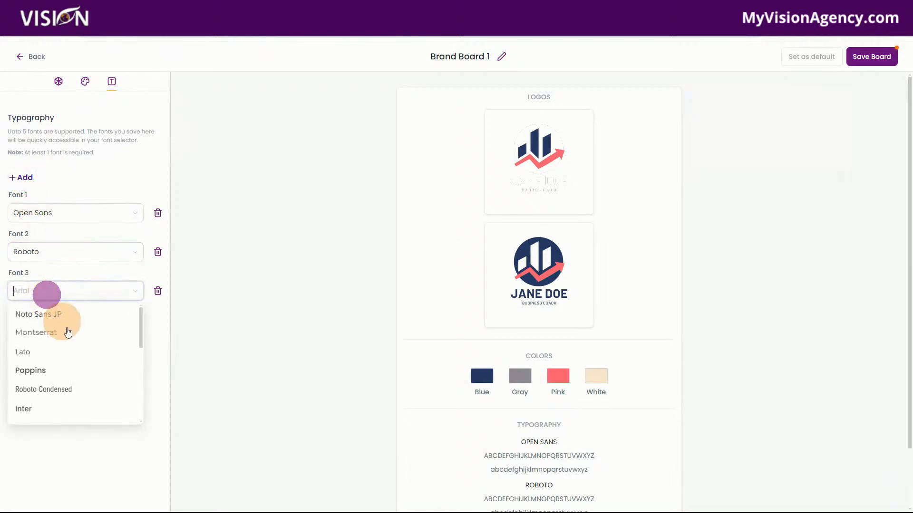
{"action": "left_click", "coordinate": [37, 370]}
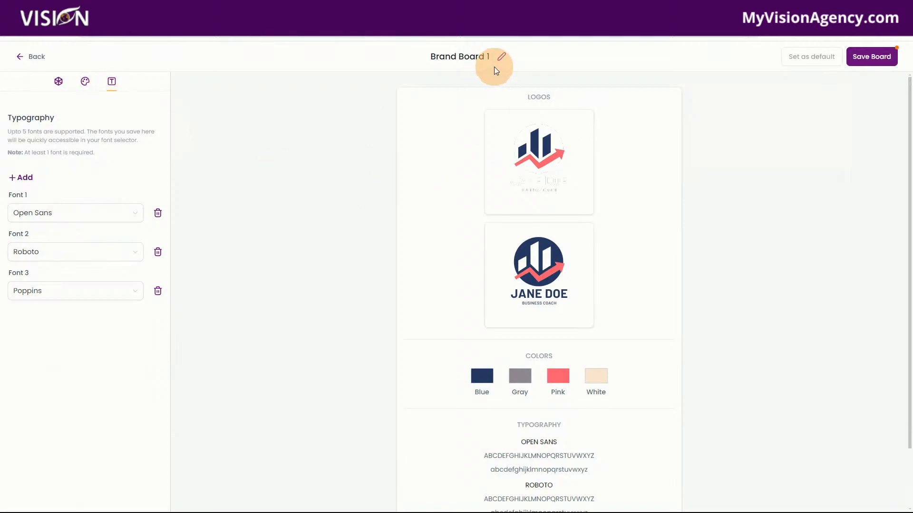
Step: Review the full board preview, rename the brand board Demo Brand, and save it
{"action": "scroll", "coordinate": [613, 435], "scroll_direction": "down", "scroll_amount": 2}
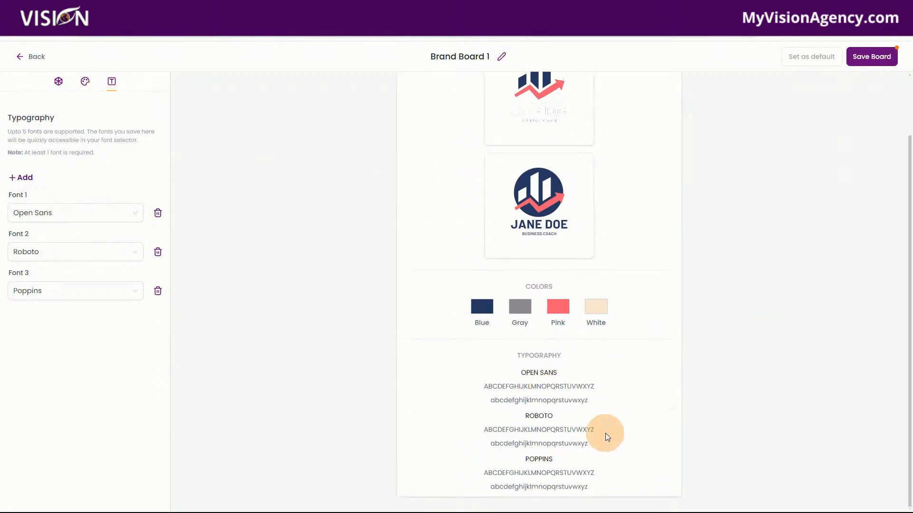
{"action": "scroll", "coordinate": [529, 181], "scroll_direction": "up", "scroll_amount": 1}
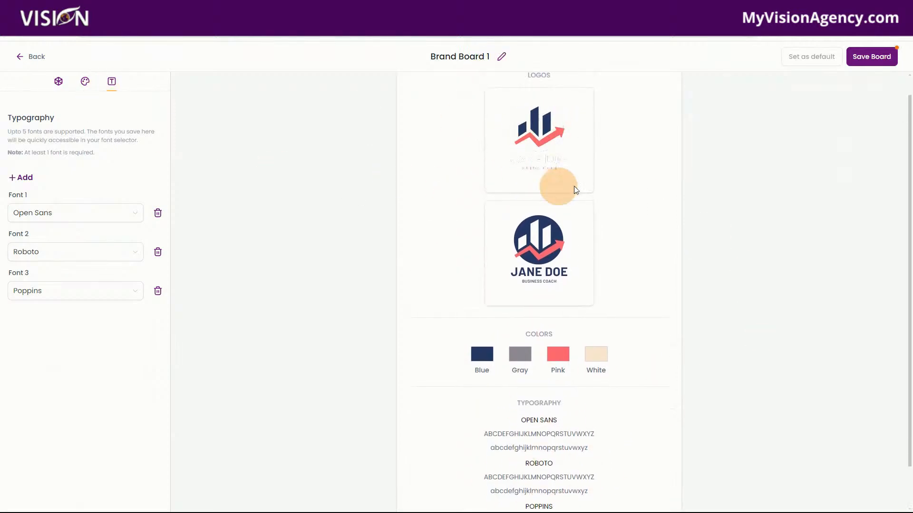
{"action": "scroll", "coordinate": [618, 408], "scroll_direction": "down", "scroll_amount": 1}
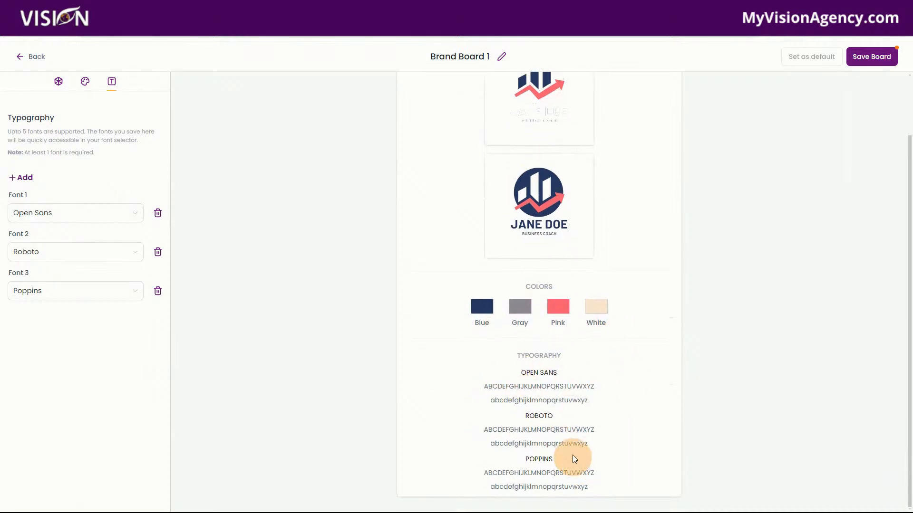
{"action": "scroll", "coordinate": [572, 455], "scroll_direction": "up", "scroll_amount": 2}
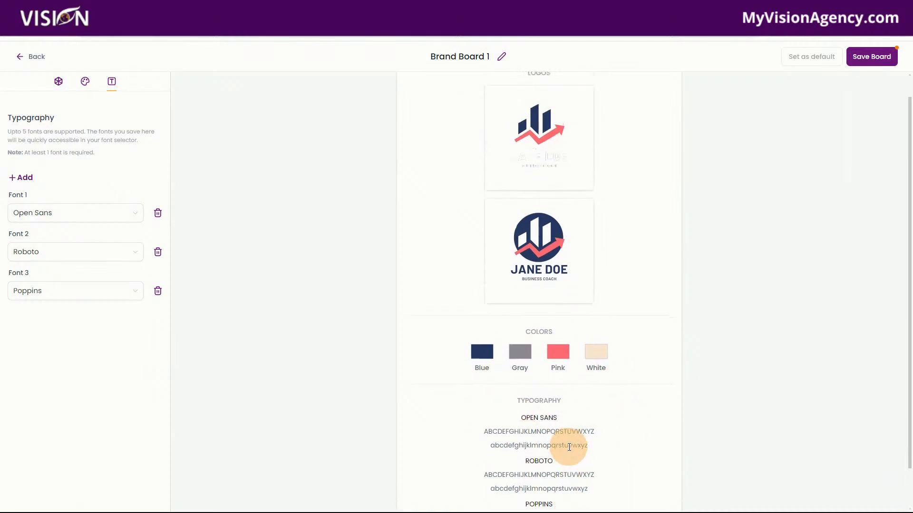
{"action": "left_click", "coordinate": [502, 58]}
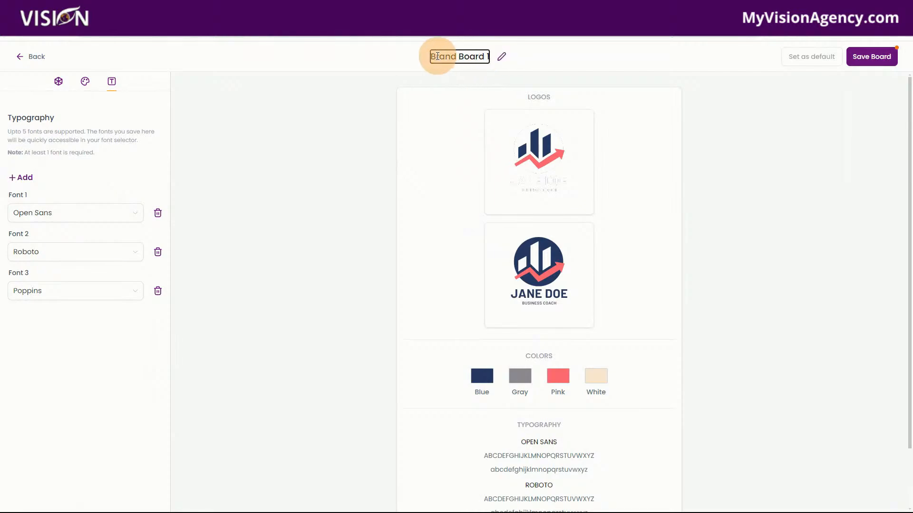
{"action": "left_click_drag", "start_coordinate": [429, 57], "coordinate": [489, 63]}
{"action": "type", "text": "Demo gb"}
{"action": "key", "text": "BackSpace"}
{"action": "key", "text": "BackSpace"}
{"action": "type", "text": "Brand"}
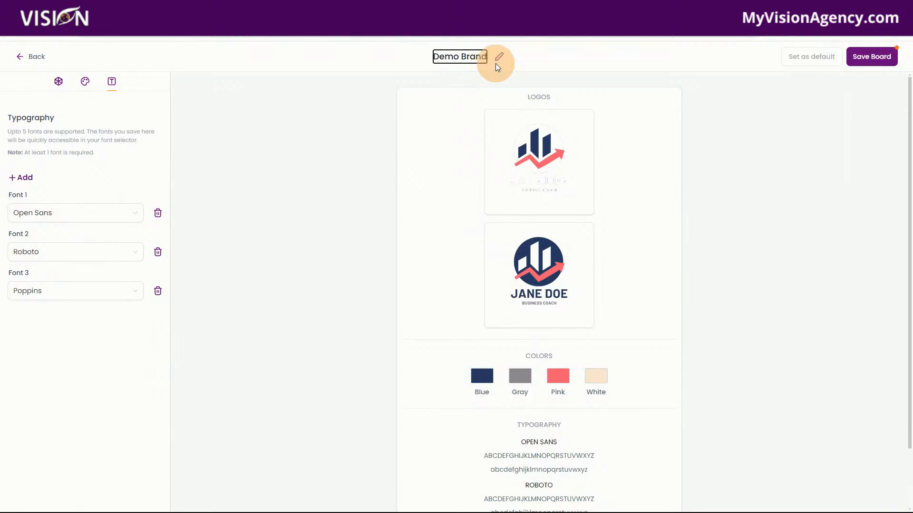
{"action": "left_click", "coordinate": [554, 57]}
{"action": "left_click", "coordinate": [870, 57]}
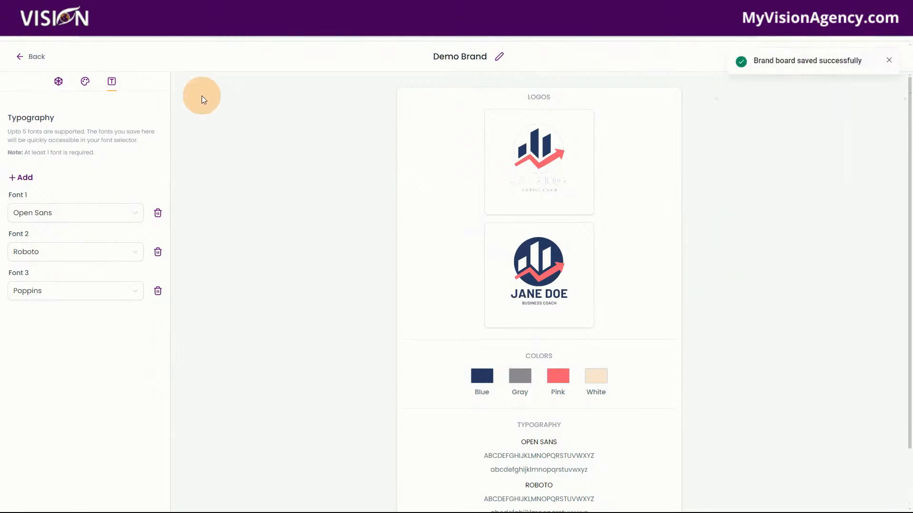
Step: Leave the brand board and create a blank marketing email template with the Design Editor
{"action": "left_click", "coordinate": [18, 56]}
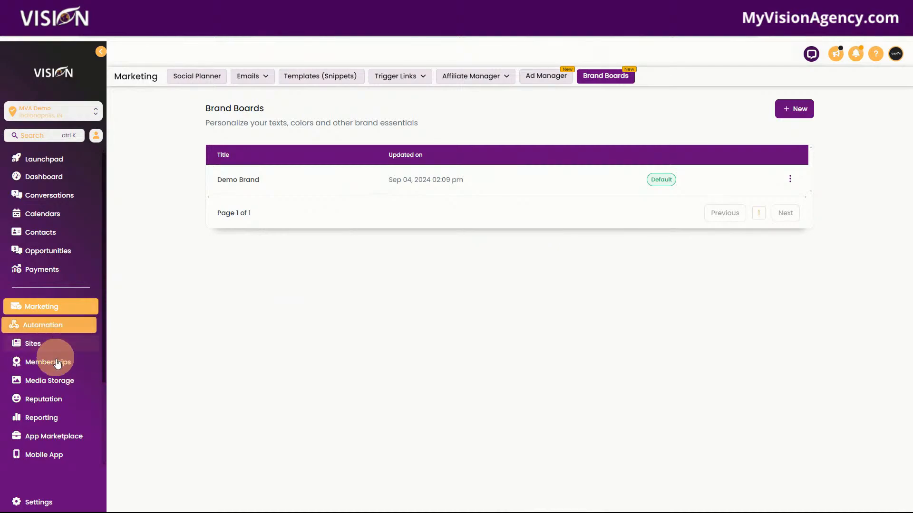
{"action": "mouse_move", "coordinate": [263, 80]}
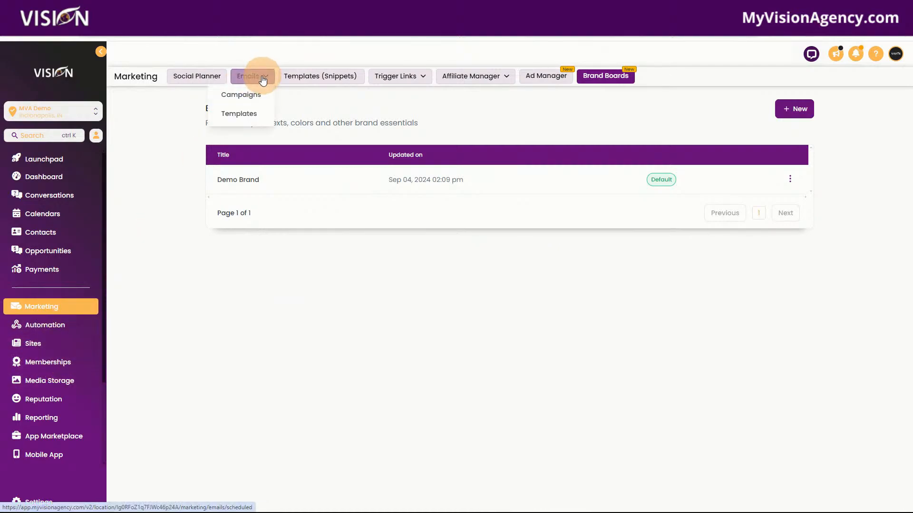
{"action": "left_click", "coordinate": [239, 117]}
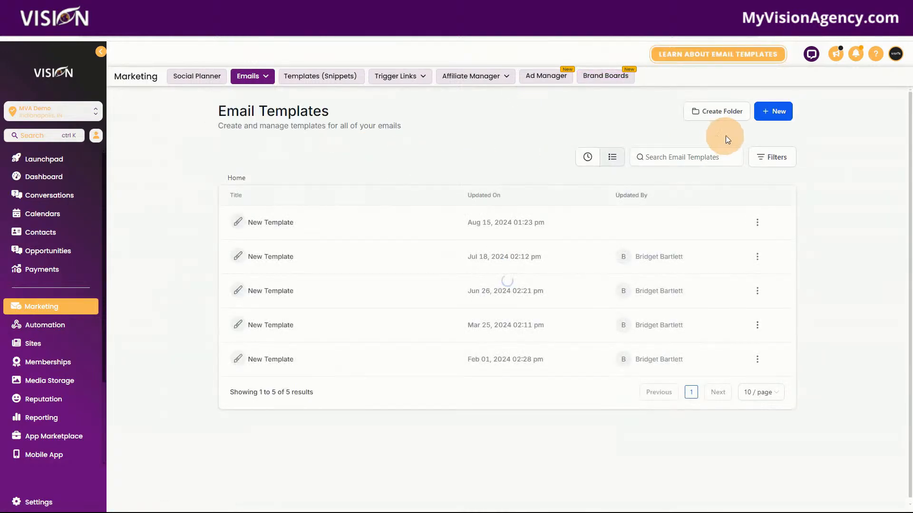
{"action": "left_click", "coordinate": [762, 113]}
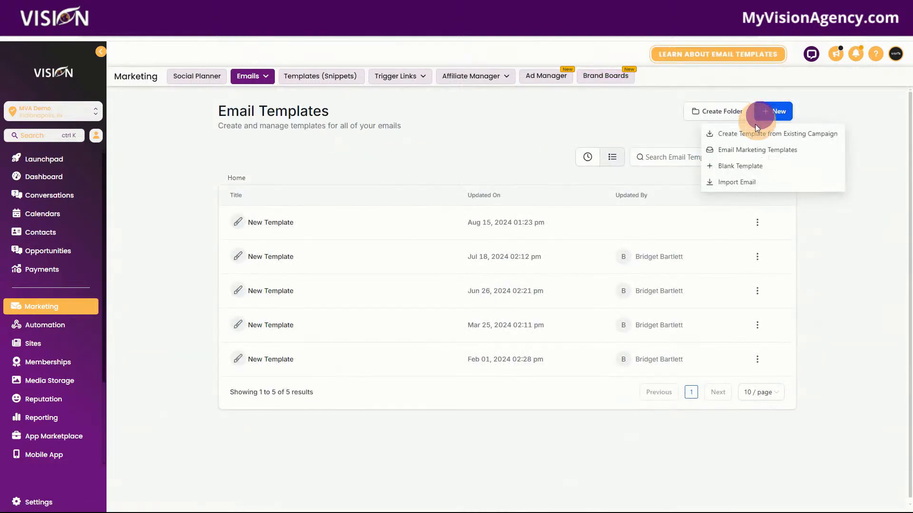
{"action": "left_click", "coordinate": [722, 169]}
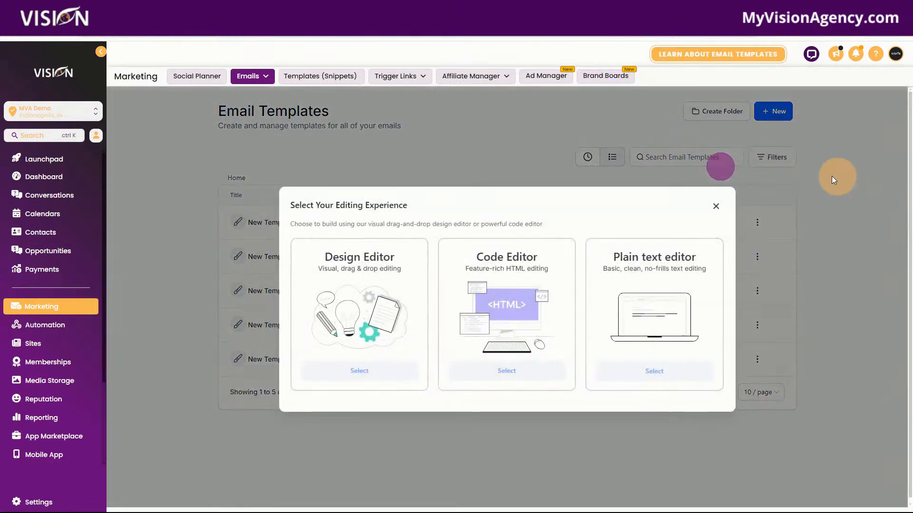
{"action": "left_click", "coordinate": [365, 376]}
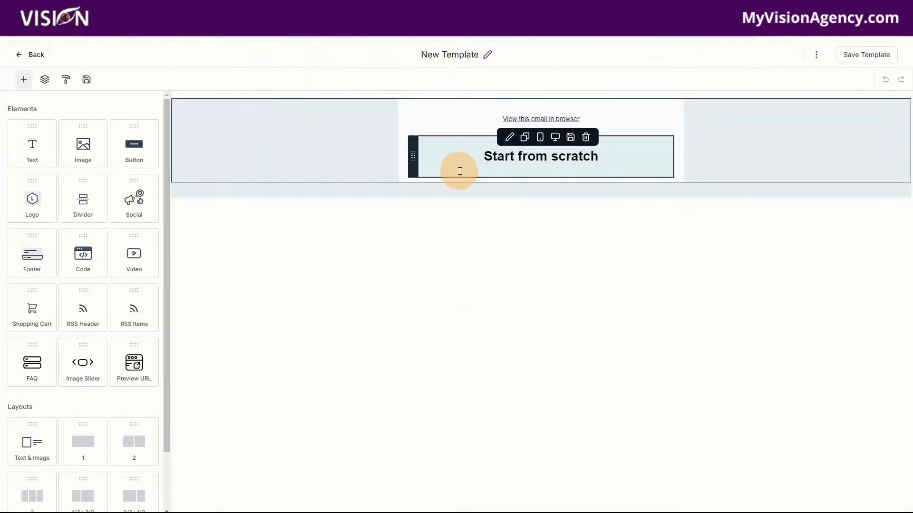
Step: Open the "Start from scratch" heading for editing and try to give it the pink brand color without selecting its text
{"action": "left_click", "coordinate": [471, 158]}
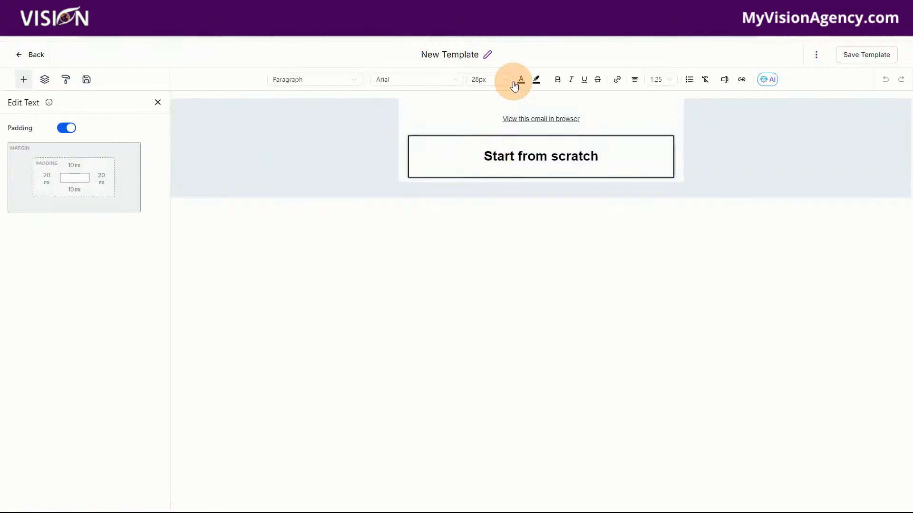
{"action": "left_click", "coordinate": [520, 80]}
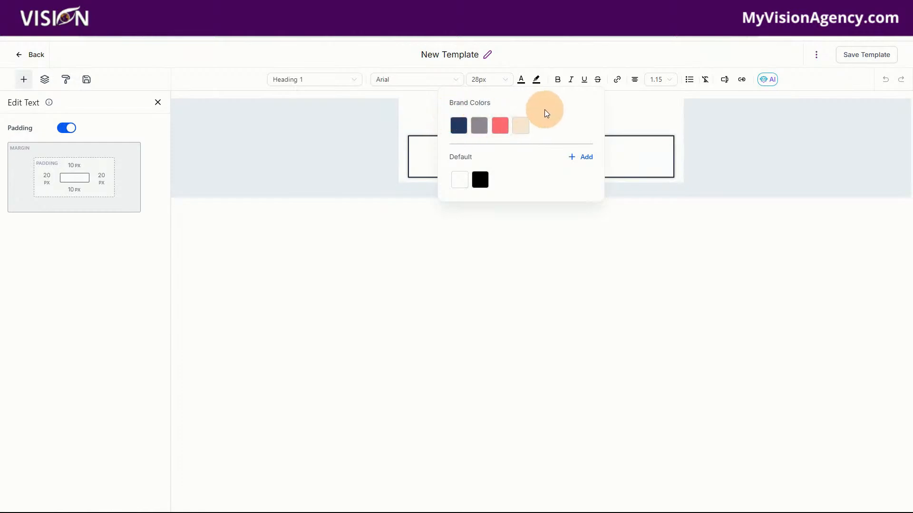
{"action": "left_click", "coordinate": [499, 131]}
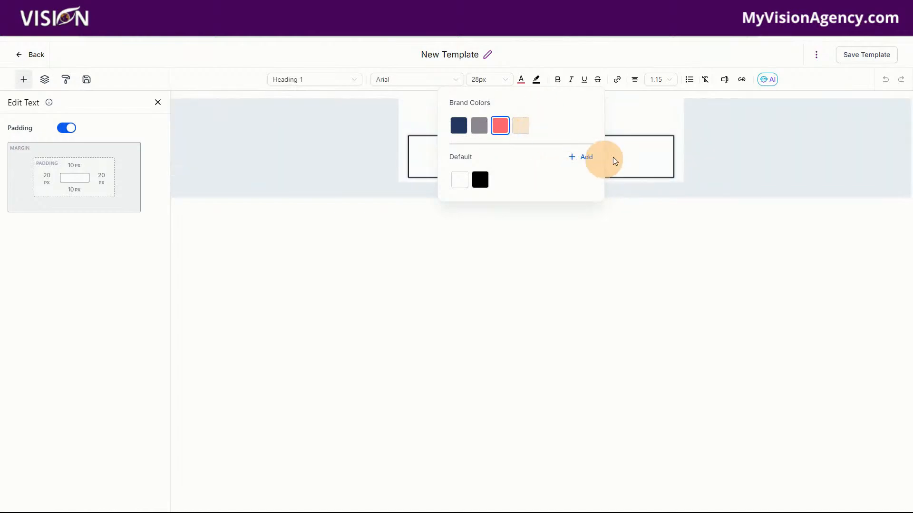
{"action": "left_click", "coordinate": [651, 148]}
Step: Select the whole "Start from scratch" heading text and apply the pink brand color to it
{"action": "left_click_drag", "start_coordinate": [484, 157], "coordinate": [618, 157]}
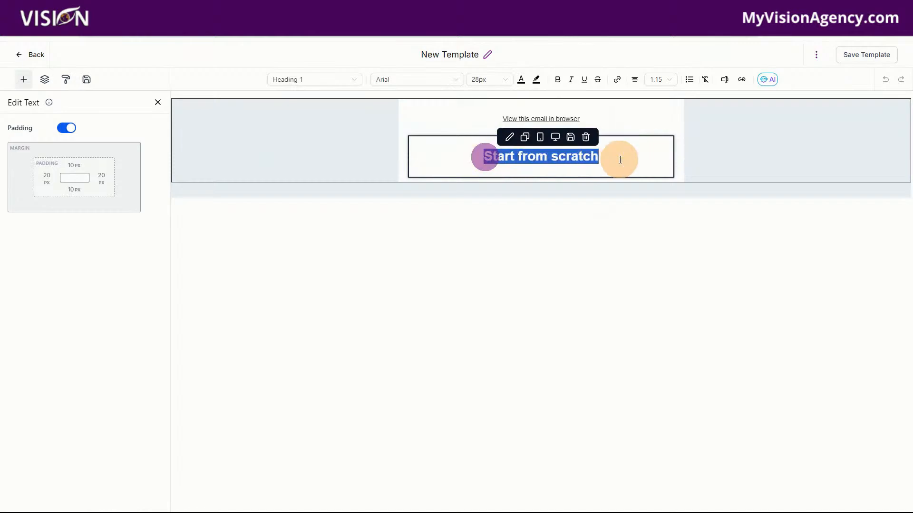
{"action": "left_click", "coordinate": [520, 80]}
{"action": "left_click", "coordinate": [499, 125]}
{"action": "left_click", "coordinate": [641, 160]}
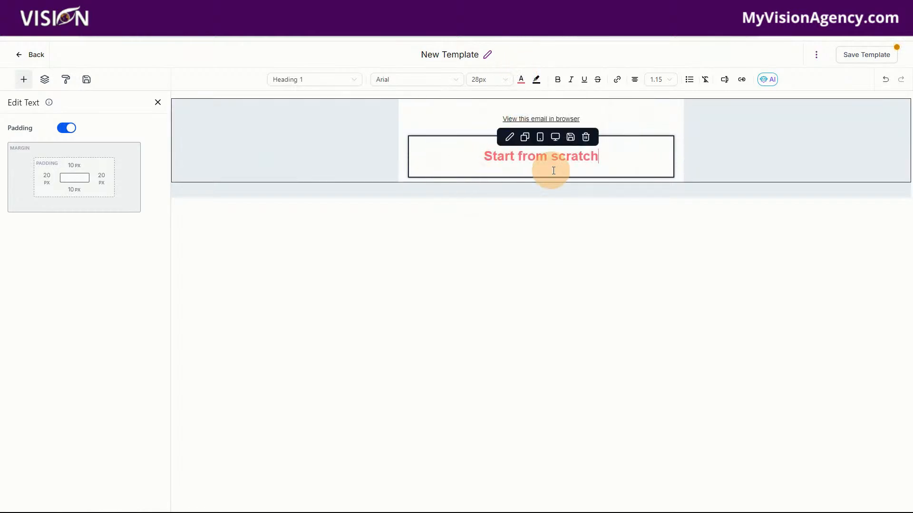
Step: Review the brand colors offered for the text of the "Start from scratch" heading without changing its color
{"action": "left_click_drag", "start_coordinate": [621, 159], "coordinate": [481, 160]}
{"action": "left_click", "coordinate": [522, 80]}
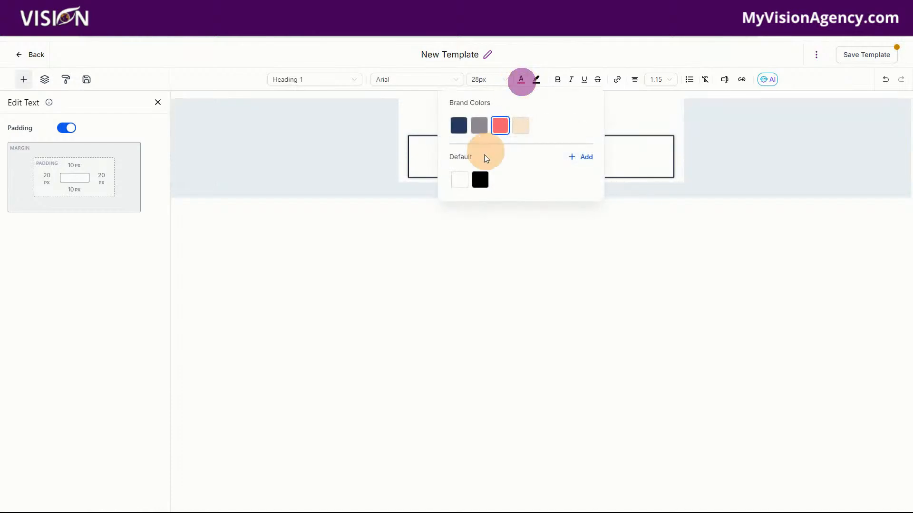
{"action": "left_click", "coordinate": [655, 152]}
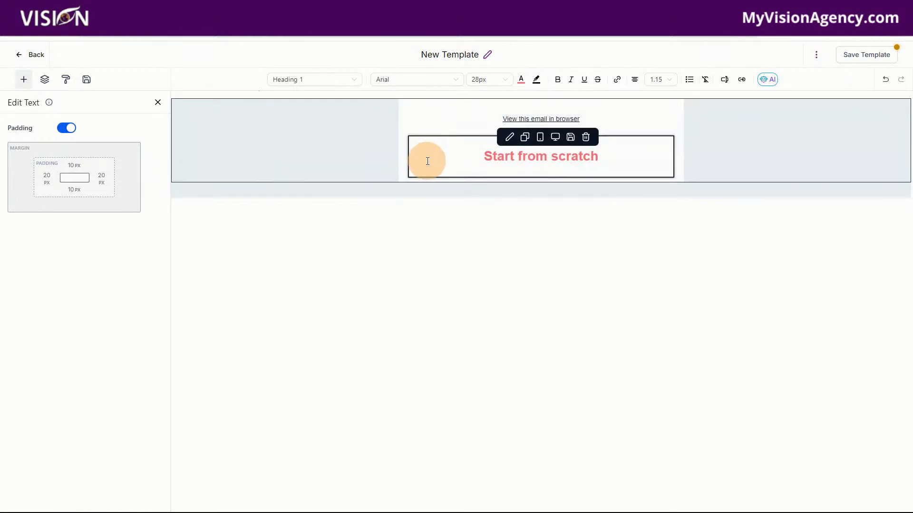
Step: Add an image element to the email directly below the "Start from scratch" heading
{"action": "left_click", "coordinate": [24, 79]}
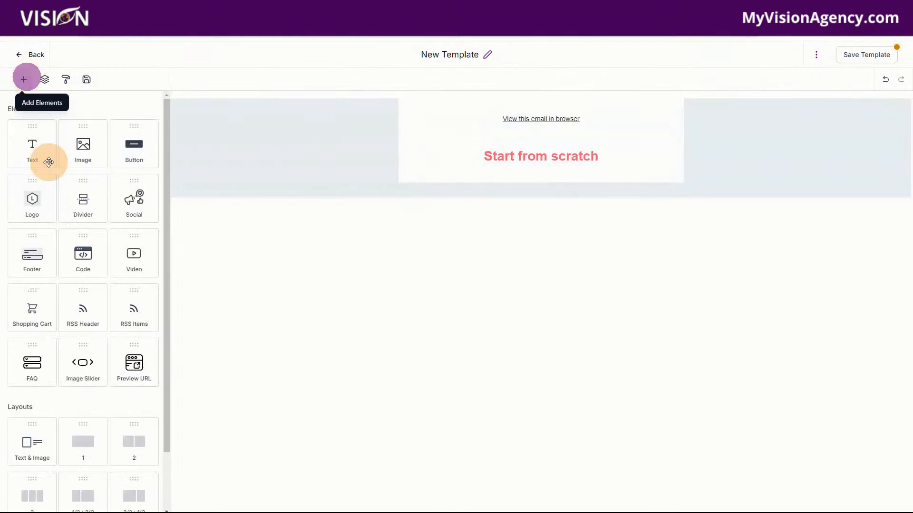
{"action": "left_click_drag", "start_coordinate": [78, 155], "coordinate": [543, 181]}
{"action": "left_click_drag", "start_coordinate": [83, 145], "coordinate": [508, 215]}
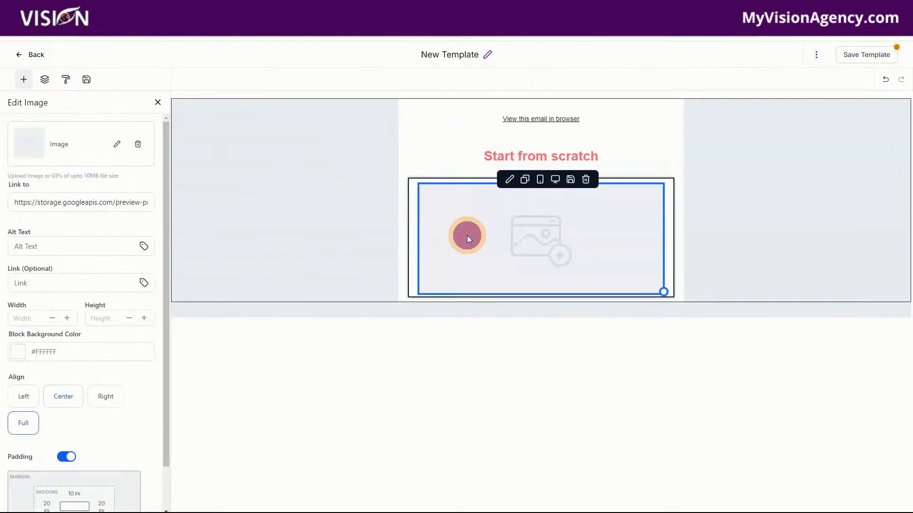
Step: Fill the image block with the circular business coach logo from the Demo Brand folder of Brand Boards in the media library
{"action": "left_click", "coordinate": [117, 145]}
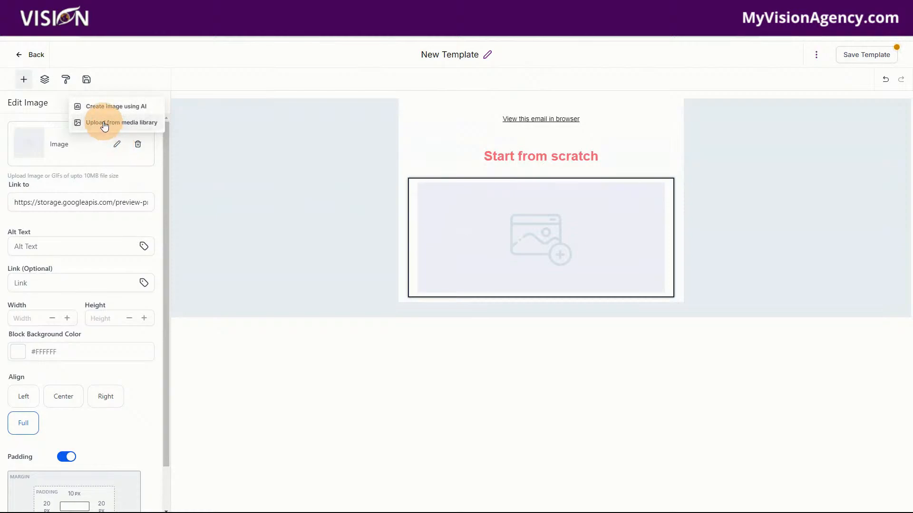
{"action": "left_click", "coordinate": [105, 124]}
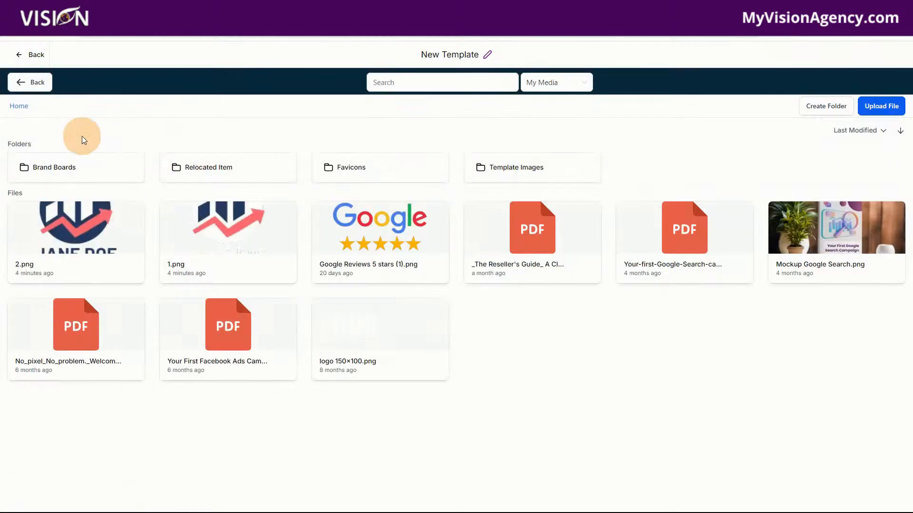
{"action": "left_click", "coordinate": [59, 171]}
{"action": "left_click", "coordinate": [74, 169]}
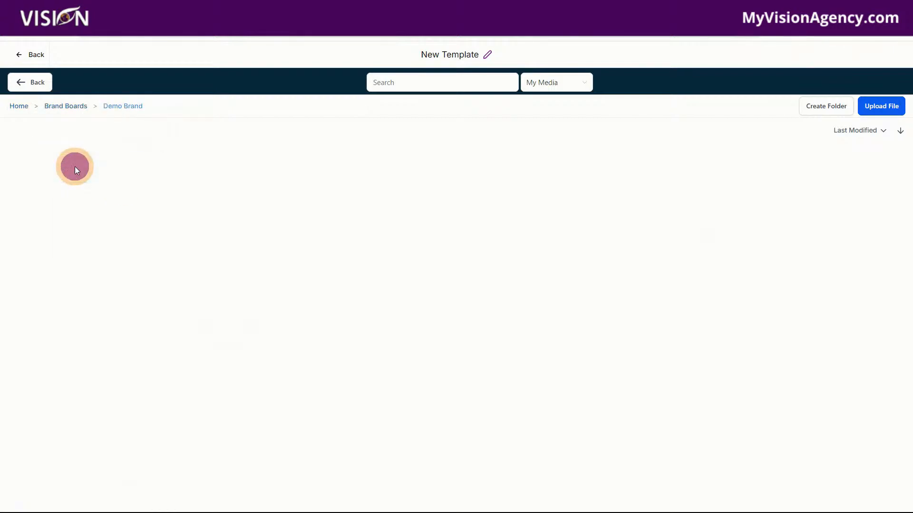
{"action": "left_click", "coordinate": [60, 106]}
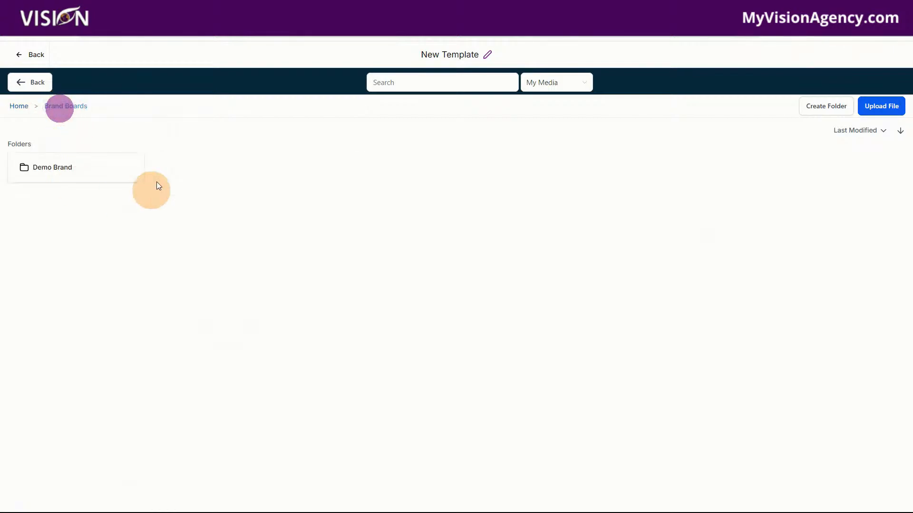
{"action": "left_click", "coordinate": [55, 169]}
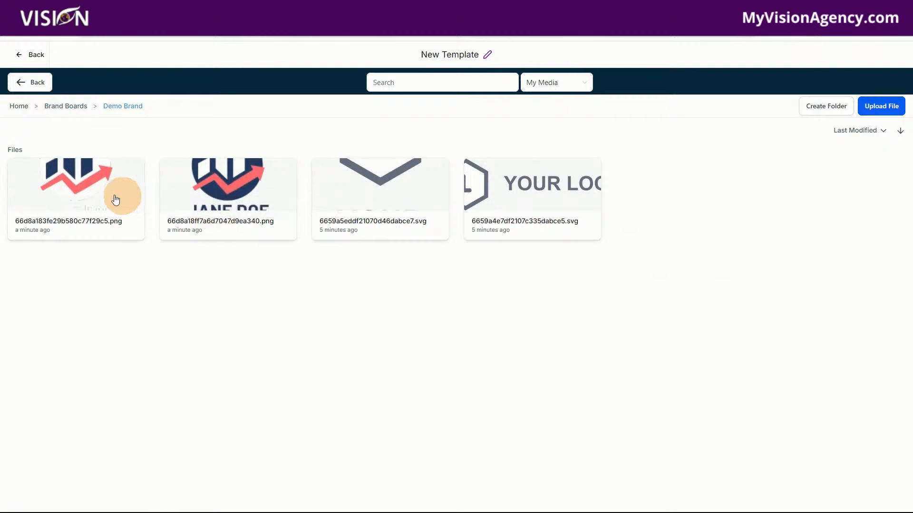
{"action": "left_click", "coordinate": [219, 189]}
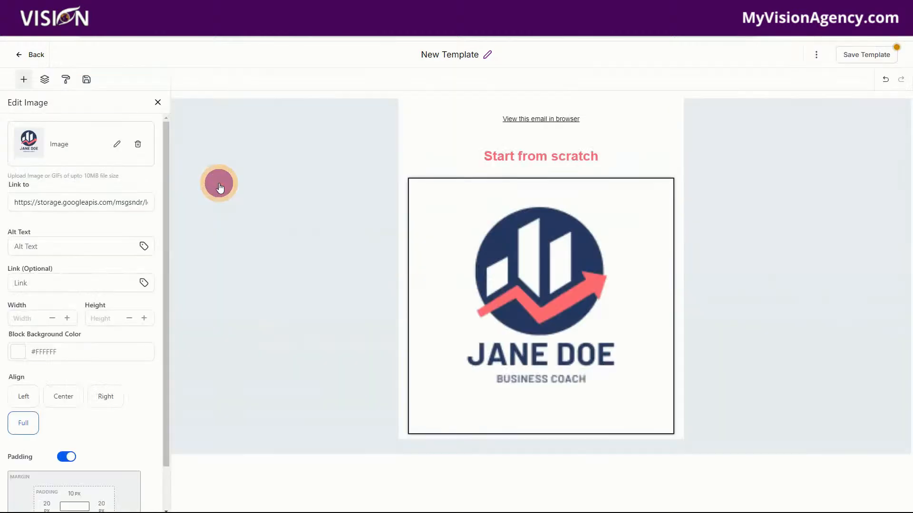
Step: Set the width of the logo image to 100
{"action": "left_click", "coordinate": [30, 281]}
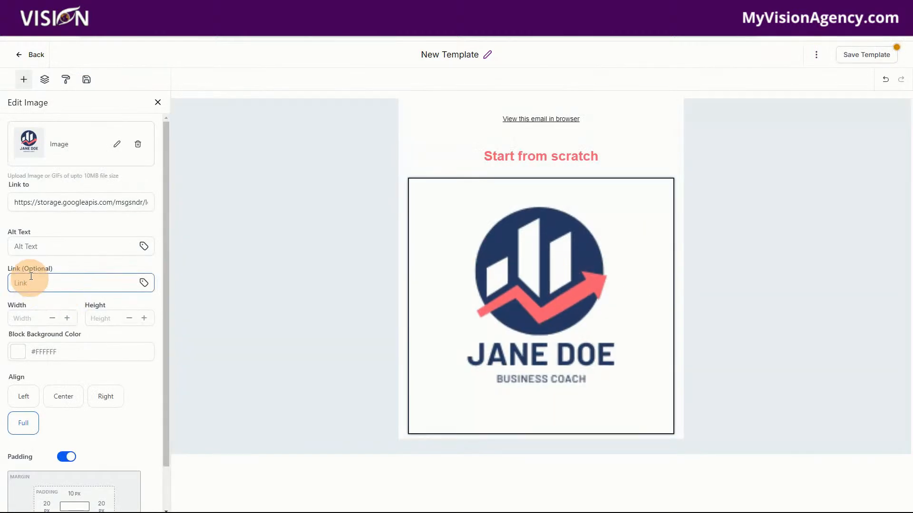
{"action": "left_click", "coordinate": [31, 320]}
{"action": "type", "text": "100"}
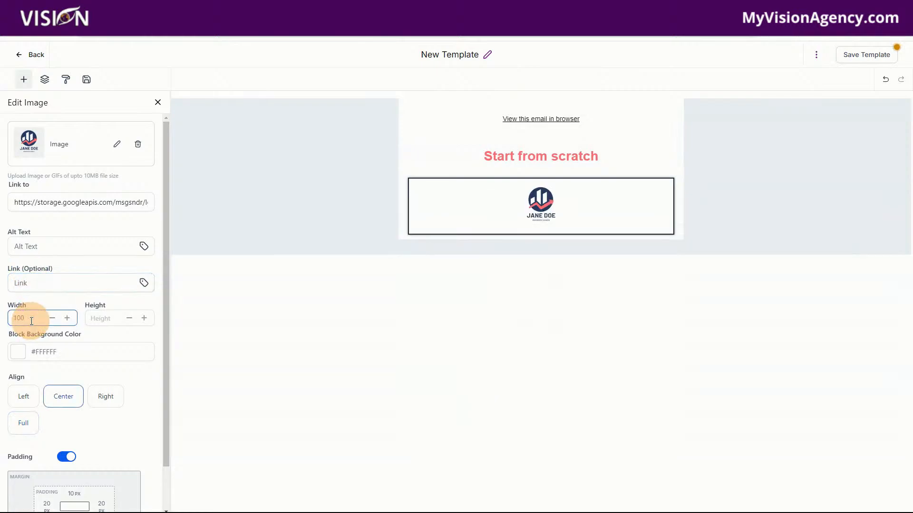
{"action": "left_click", "coordinate": [478, 217]}
Step: Sample the padding switch's blue with the eyedropper and add #155eef to the default text colors
{"action": "left_click", "coordinate": [470, 157]}
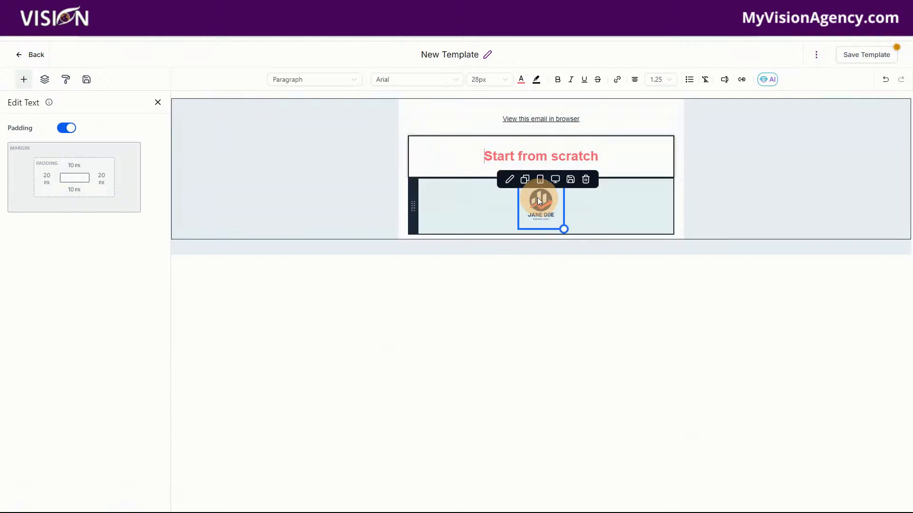
{"action": "left_click", "coordinate": [449, 150]}
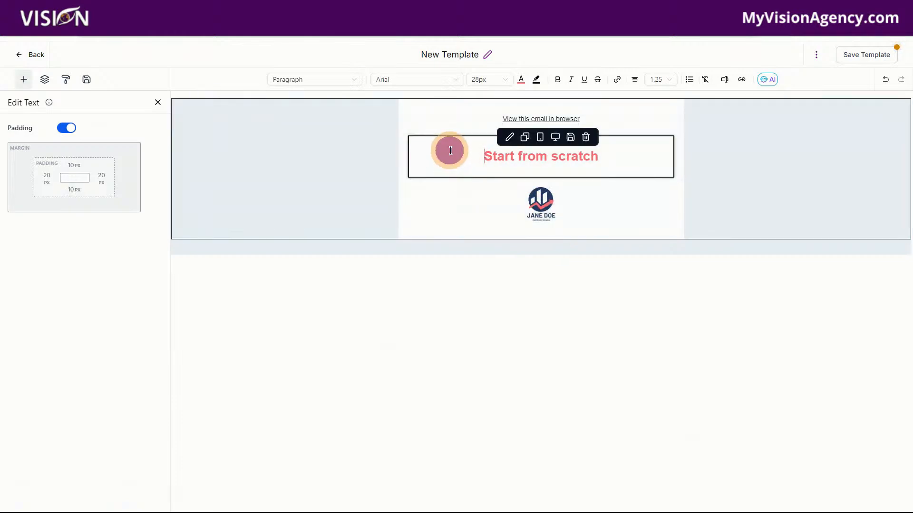
{"action": "left_click", "coordinate": [635, 157]}
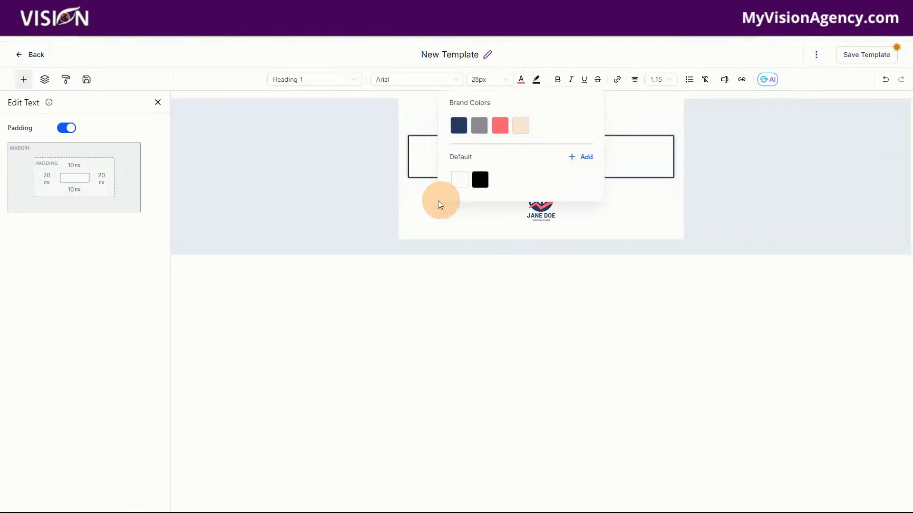
{"action": "left_click", "coordinate": [586, 159]}
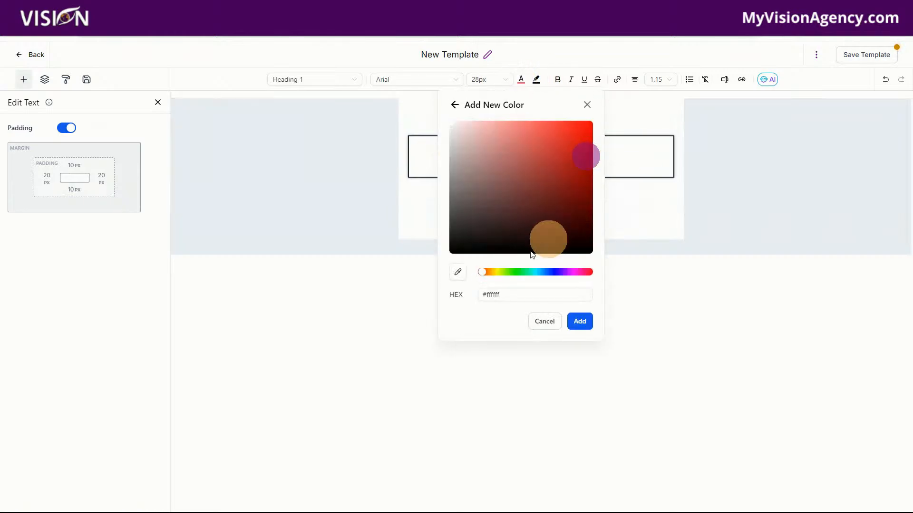
{"action": "left_click", "coordinate": [458, 272]}
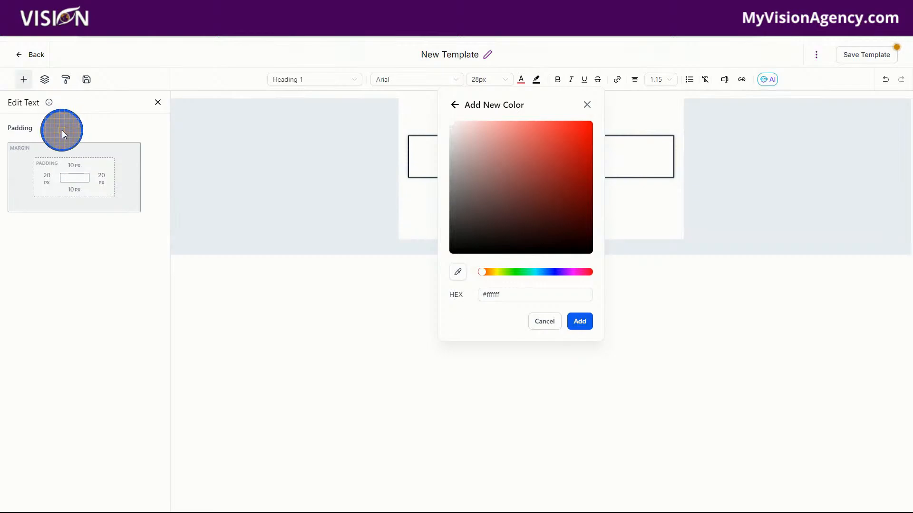
{"action": "left_click", "coordinate": [573, 321]}
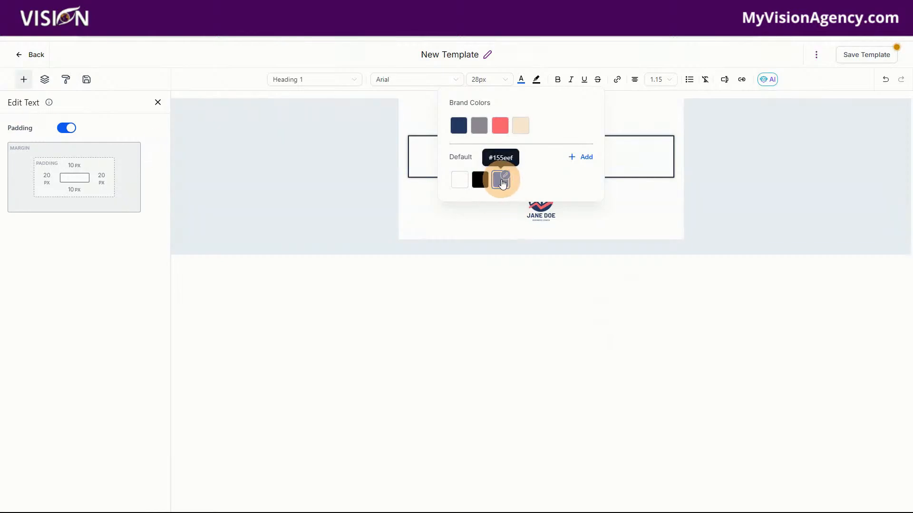
{"action": "left_click", "coordinate": [653, 151]}
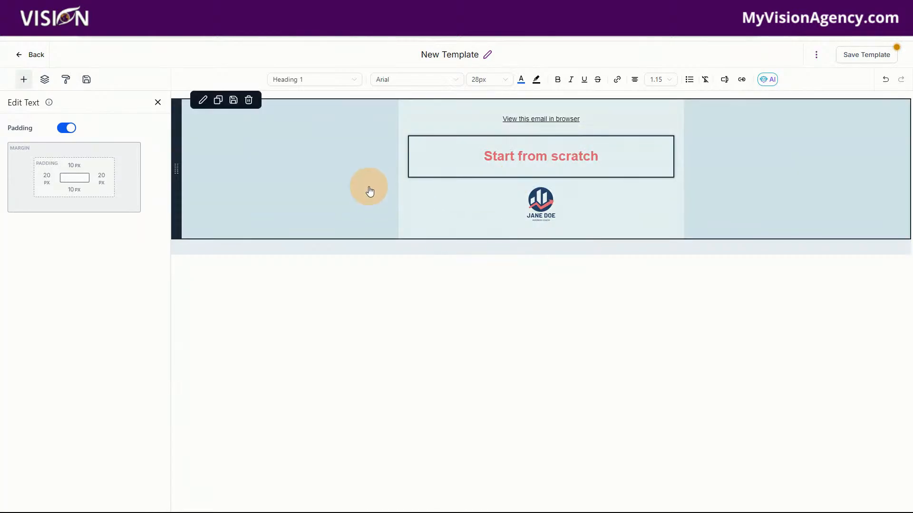
Step: Leave the email template without saving and create a new funnel from blank named Test
{"action": "left_click", "coordinate": [38, 56]}
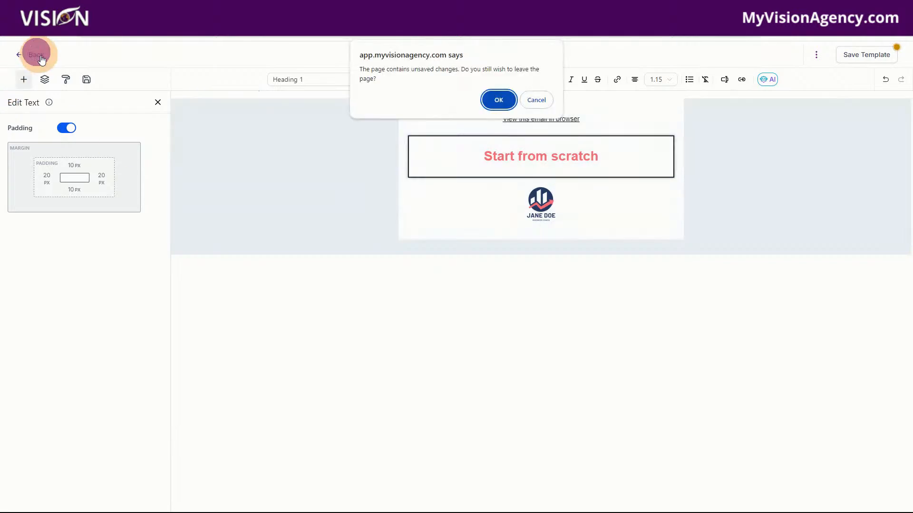
{"action": "left_click", "coordinate": [498, 99]}
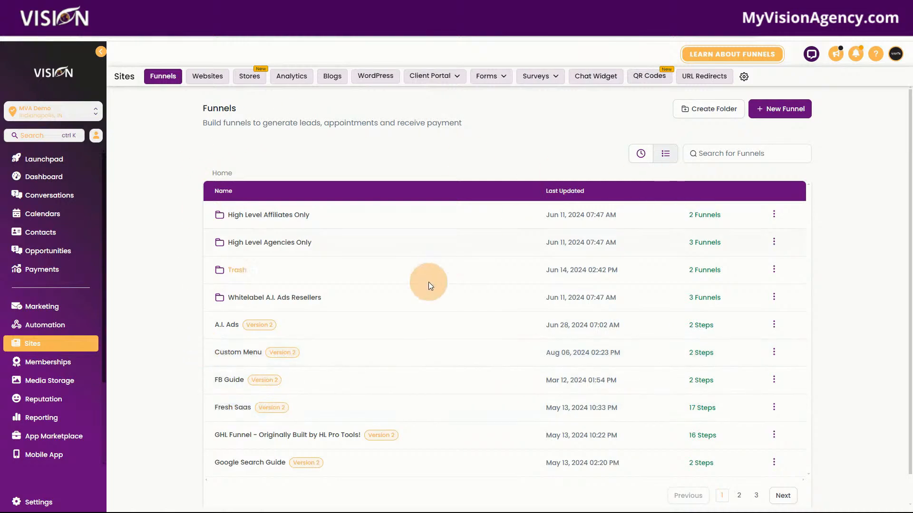
{"action": "left_click", "coordinate": [767, 112]}
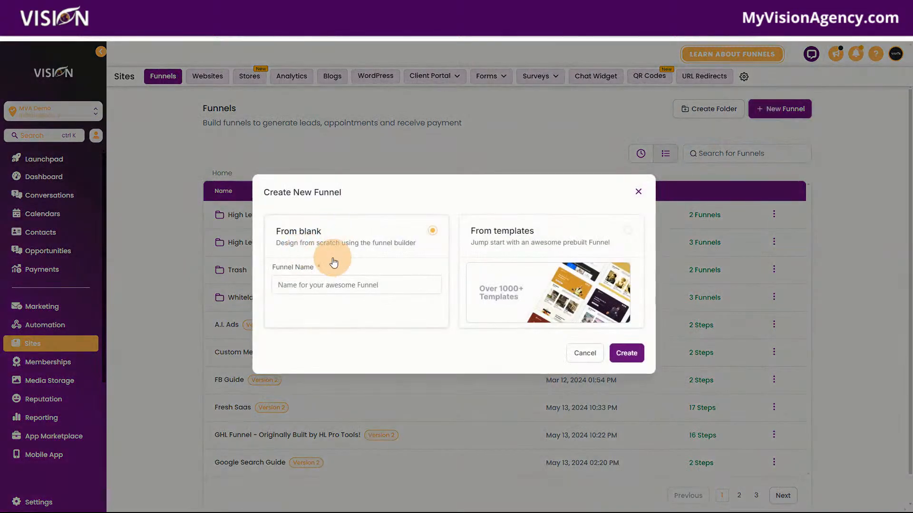
{"action": "left_click", "coordinate": [337, 287]}
{"action": "type", "text": "Tes"}
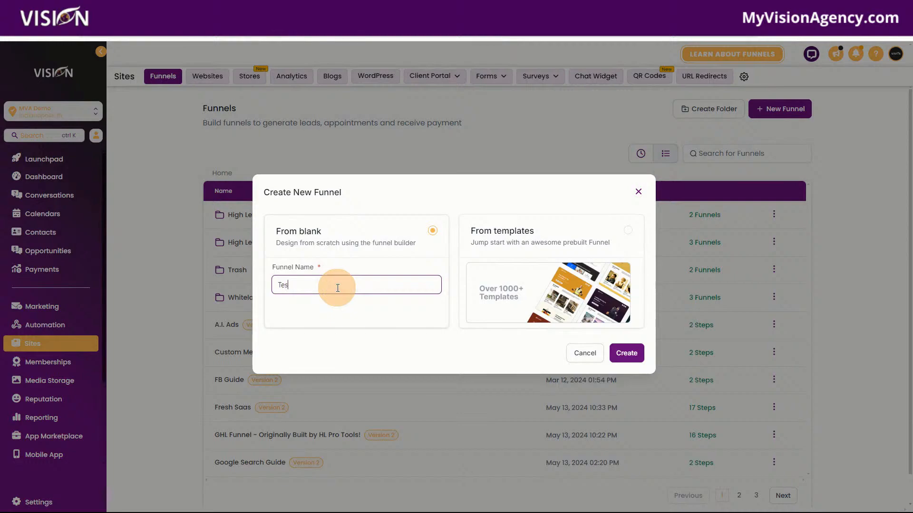
{"action": "type", "text": "t"}
{"action": "left_click", "coordinate": [630, 353]}
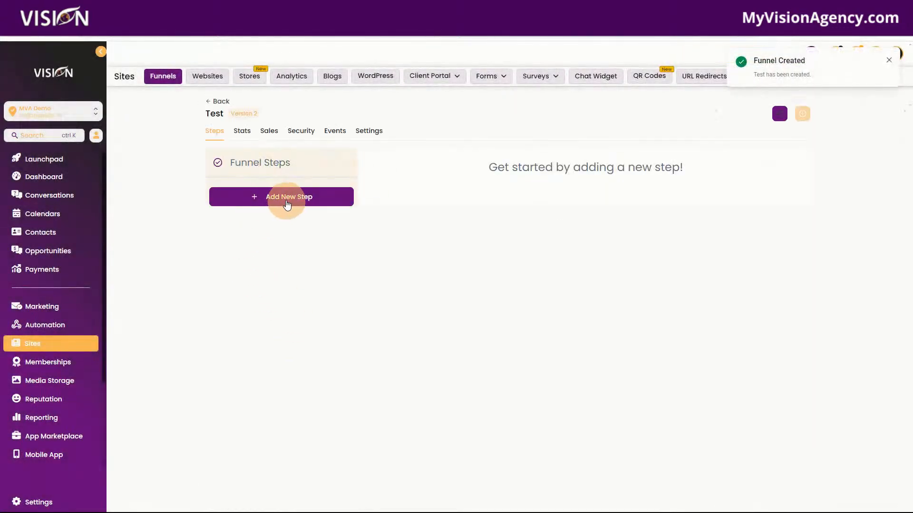
Step: Add a funnel step with a page named Test and open its blank page for editing
{"action": "left_click", "coordinate": [285, 196]}
{"action": "left_click", "coordinate": [365, 232]}
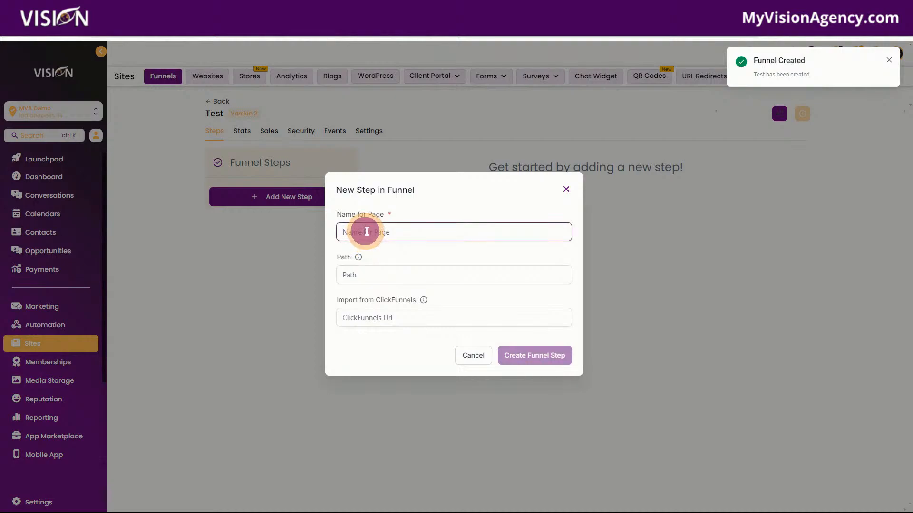
{"action": "type", "text": "Test"}
{"action": "left_click", "coordinate": [528, 356]}
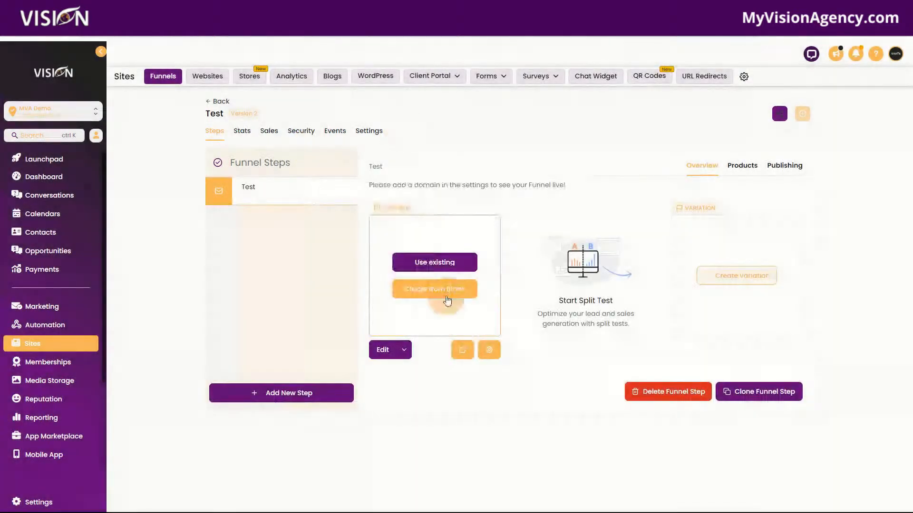
{"action": "left_click", "coordinate": [434, 294]}
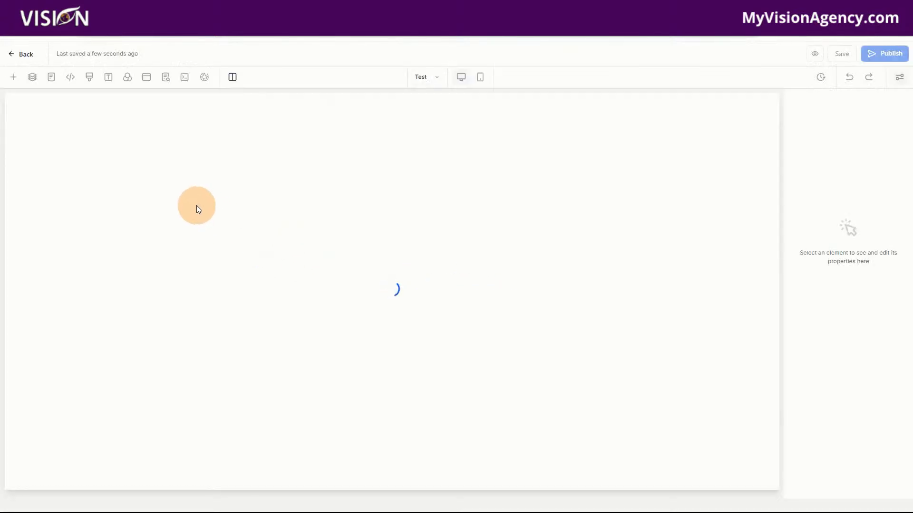
Step: Add an empty full-width section to the blank funnel page
{"action": "left_click_drag", "start_coordinate": [127, 169], "coordinate": [400, 129]}
{"action": "left_click", "coordinate": [33, 80]}
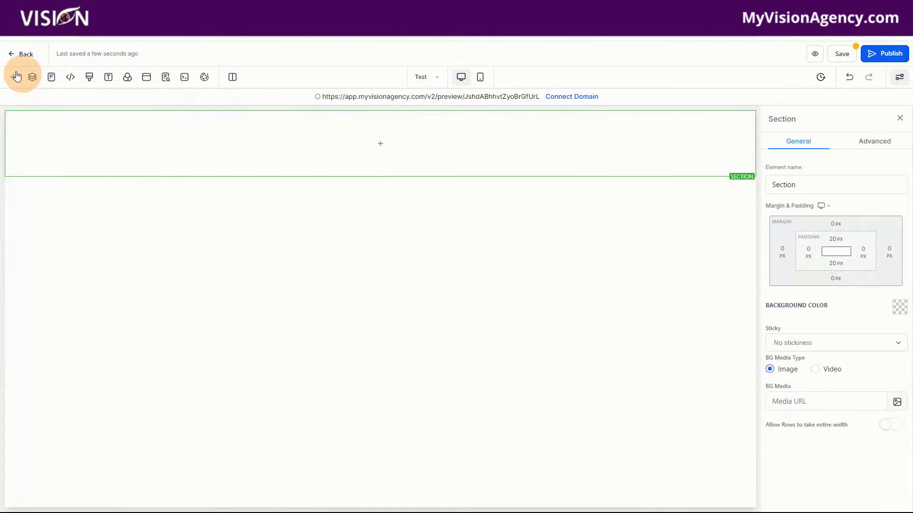
Step: Browse the prebuilt section designs, including the About, Team, Testimonials and FAQs categories
{"action": "left_click", "coordinate": [13, 77]}
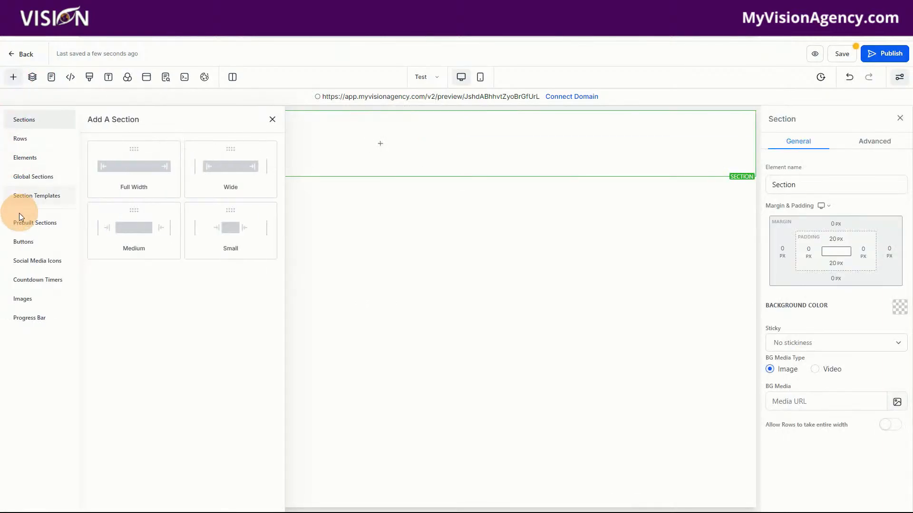
{"action": "left_click", "coordinate": [27, 225]}
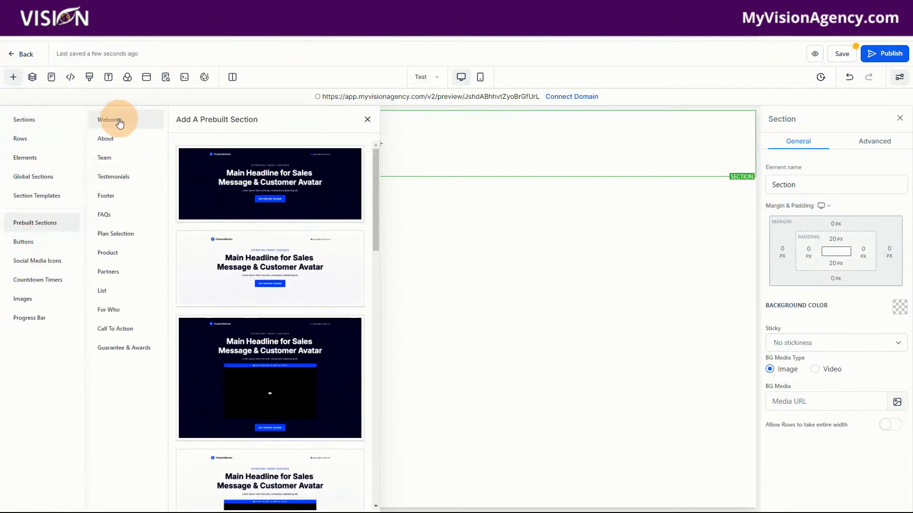
{"action": "left_click", "coordinate": [106, 143]}
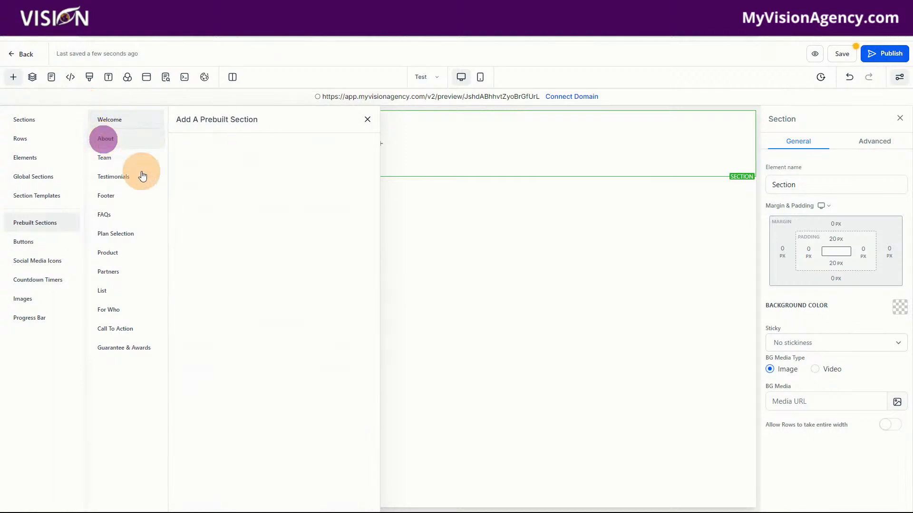
{"action": "left_click", "coordinate": [109, 157]}
{"action": "left_click", "coordinate": [119, 176]}
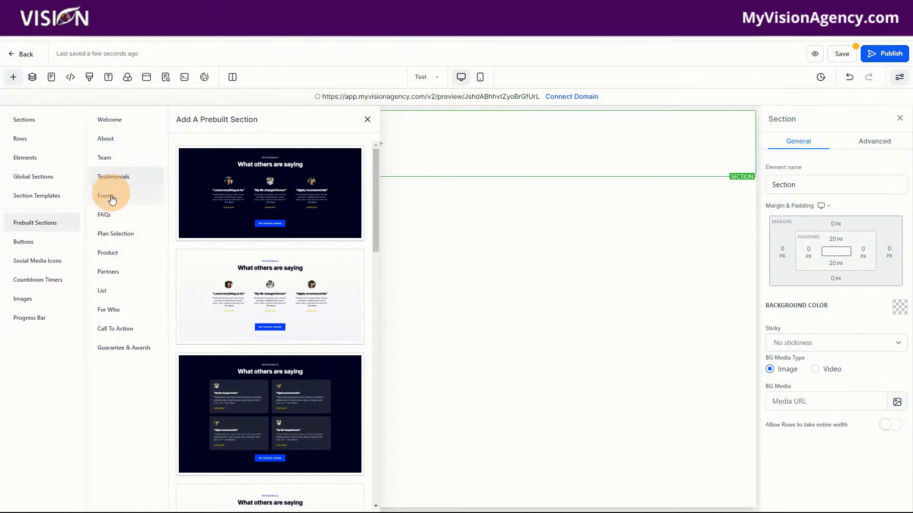
{"action": "left_click", "coordinate": [107, 213]}
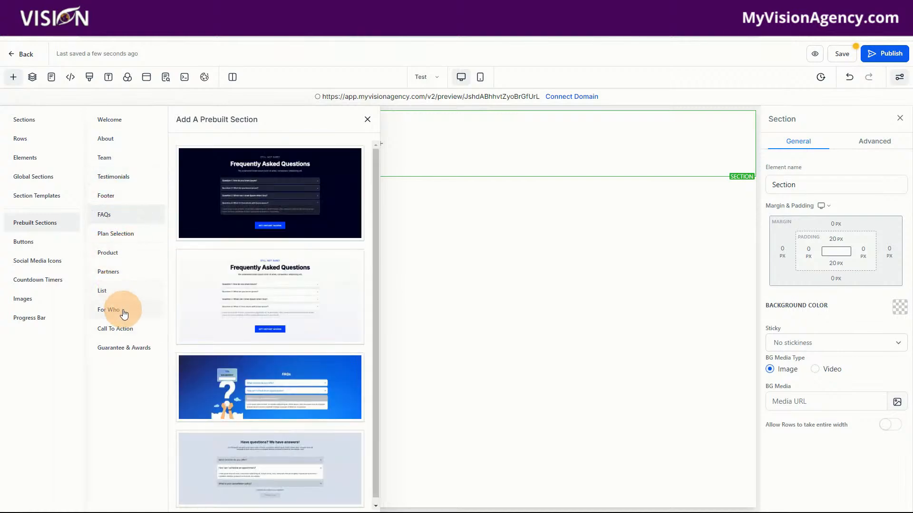
Step: Delete the empty section from the funnel page
{"action": "left_click", "coordinate": [120, 119]}
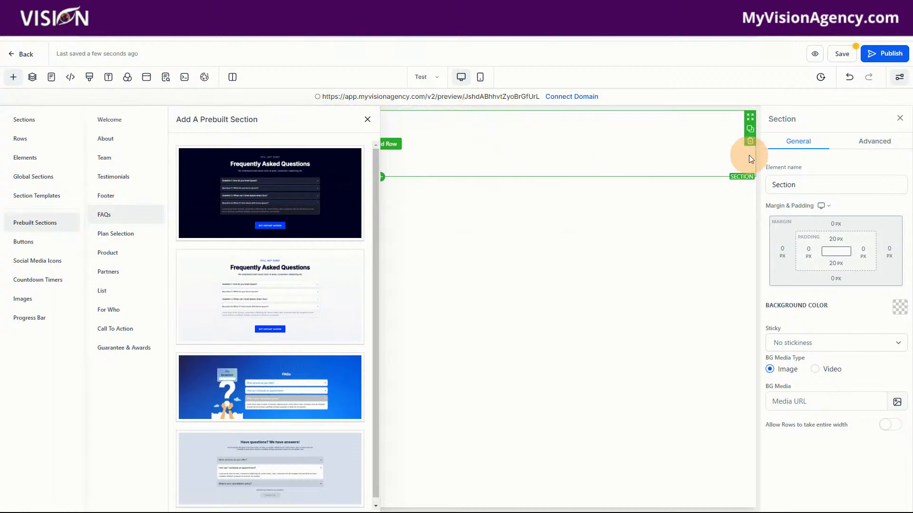
{"action": "left_click", "coordinate": [751, 141]}
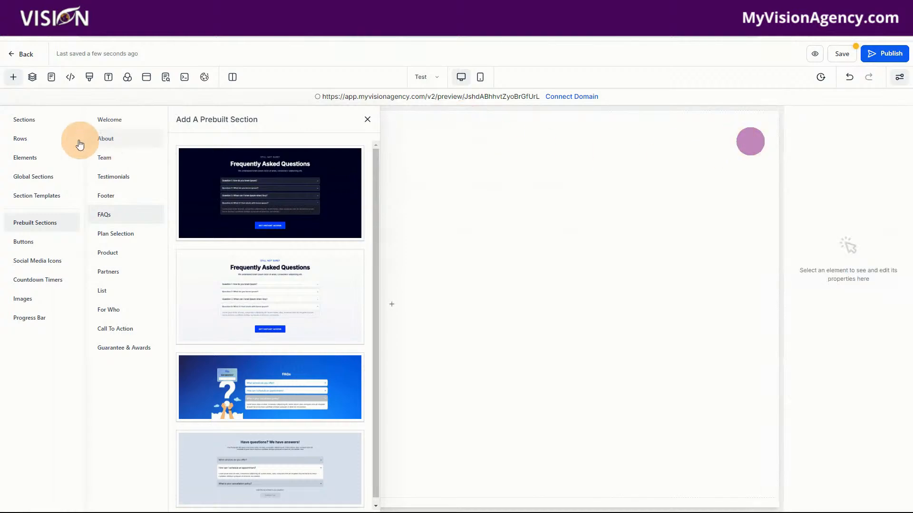
Step: Add the dark main-headline Welcome section to the blank page, followed by the dark founder introduction section from the About designs
{"action": "left_click", "coordinate": [114, 122]}
{"action": "left_click_drag", "start_coordinate": [300, 178], "coordinate": [418, 234]}
{"action": "left_click", "coordinate": [105, 139]}
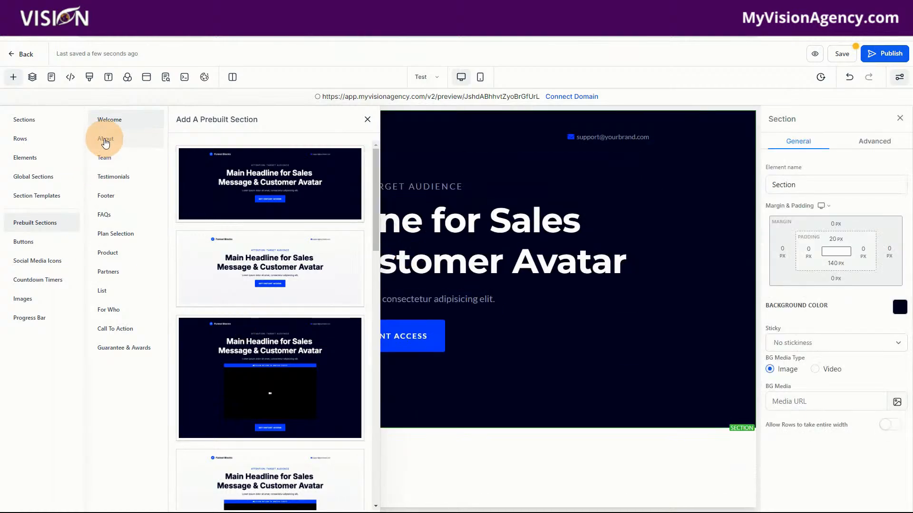
{"action": "left_click_drag", "start_coordinate": [239, 275], "coordinate": [487, 453]}
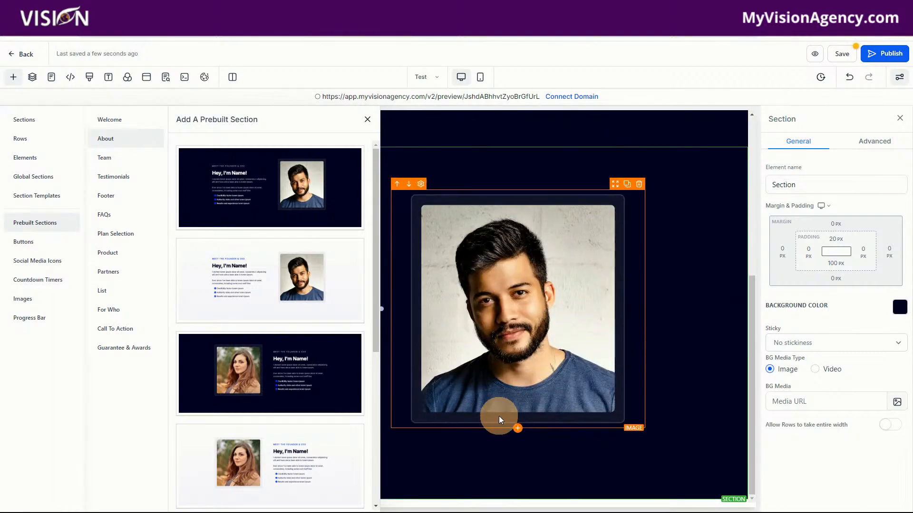
Step: Add the five-member Meet the Team of Professionals section below, followed by the light three-review What others are saying testimonials section
{"action": "left_click", "coordinate": [104, 158]}
{"action": "left_click_drag", "start_coordinate": [263, 188], "coordinate": [581, 485]}
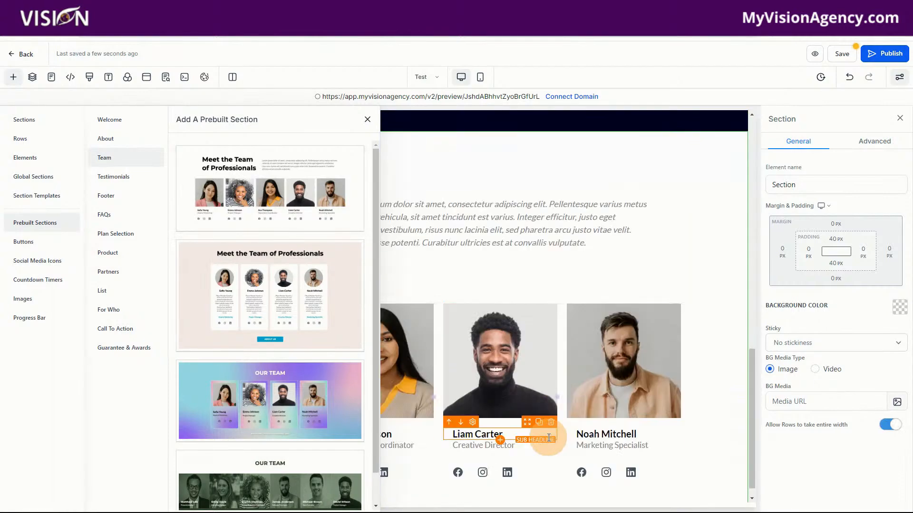
{"action": "left_click", "coordinate": [109, 181]}
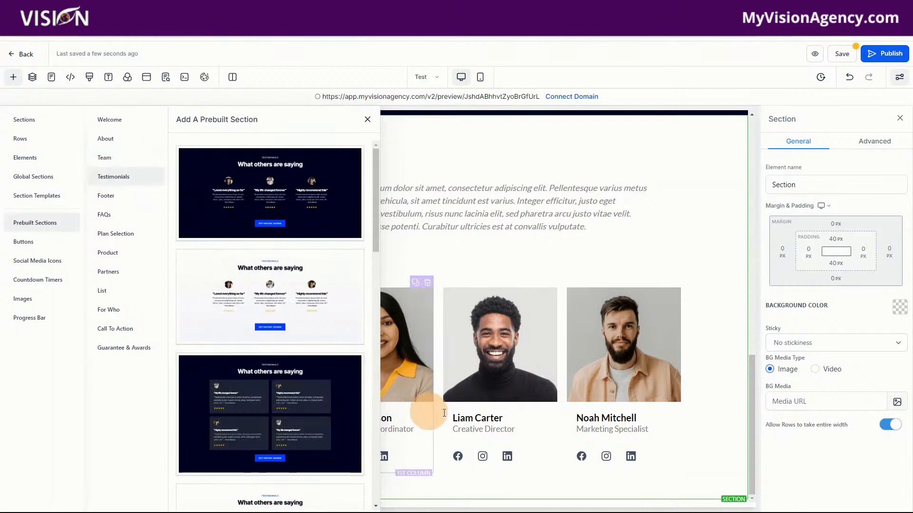
{"action": "left_click_drag", "start_coordinate": [250, 284], "coordinate": [559, 486]}
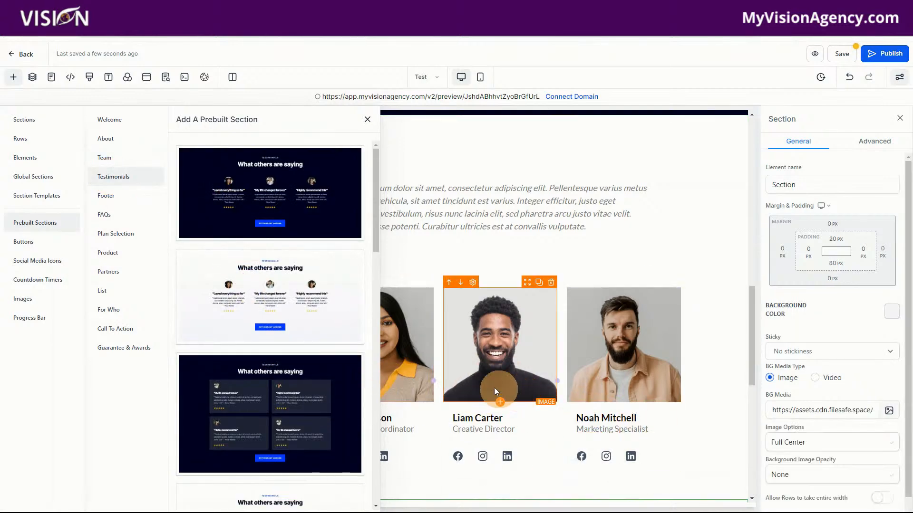
Step: Insert the dark four-review testimonials section above the light one and delete the light testimonials section
{"action": "scroll", "coordinate": [295, 286], "scroll_direction": "down", "scroll_amount": 2}
{"action": "scroll", "coordinate": [648, 333], "scroll_direction": "down", "scroll_amount": 10}
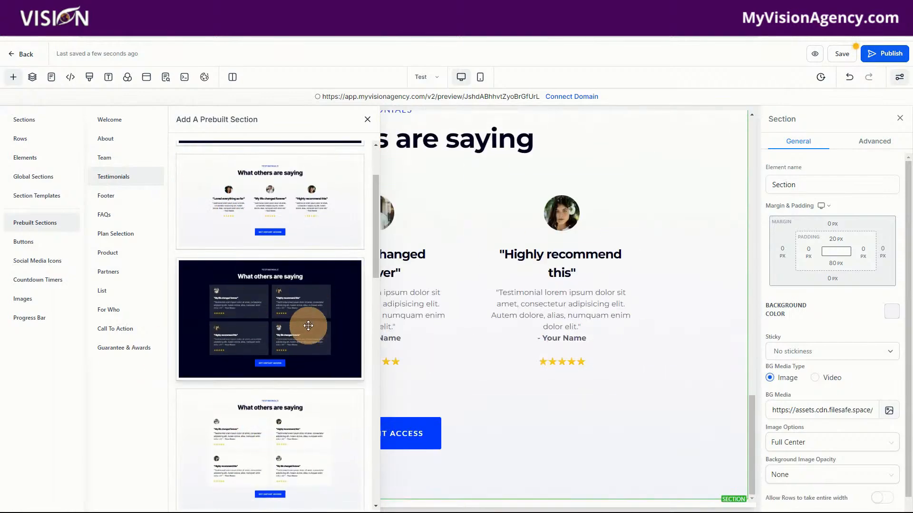
{"action": "left_click_drag", "start_coordinate": [346, 302], "coordinate": [621, 196]}
{"action": "scroll", "coordinate": [698, 349], "scroll_direction": "down", "scroll_amount": 4}
{"action": "scroll", "coordinate": [713, 357], "scroll_direction": "down", "scroll_amount": 1}
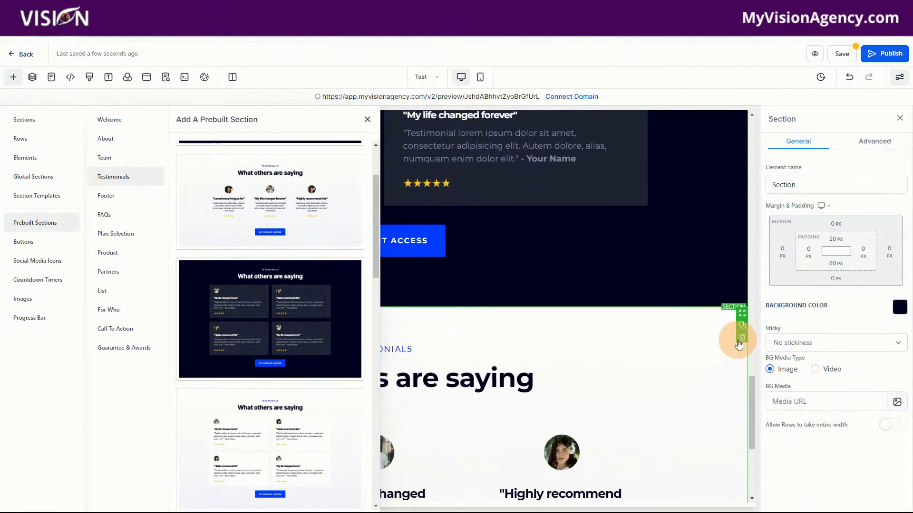
{"action": "left_click", "coordinate": [740, 339]}
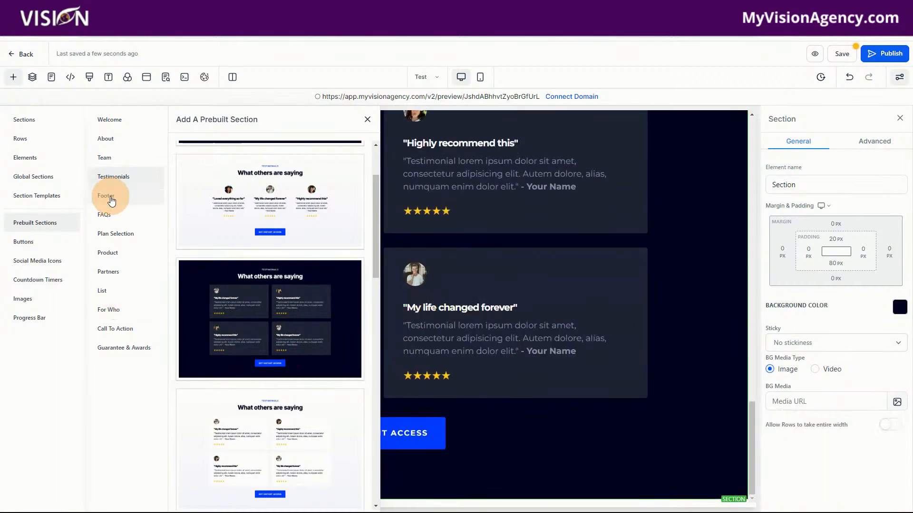
Step: Add the dark three-plan Choose Your Plan section from the Plan Selection designs at the end of the page
{"action": "left_click", "coordinate": [108, 231]}
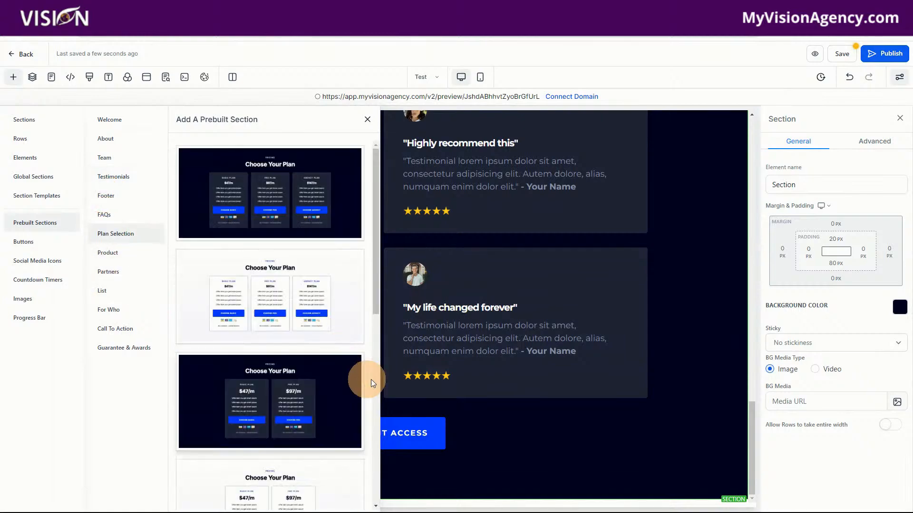
{"action": "left_click_drag", "start_coordinate": [279, 195], "coordinate": [689, 434]}
{"action": "scroll", "coordinate": [687, 433], "scroll_direction": "down", "scroll_amount": 8}
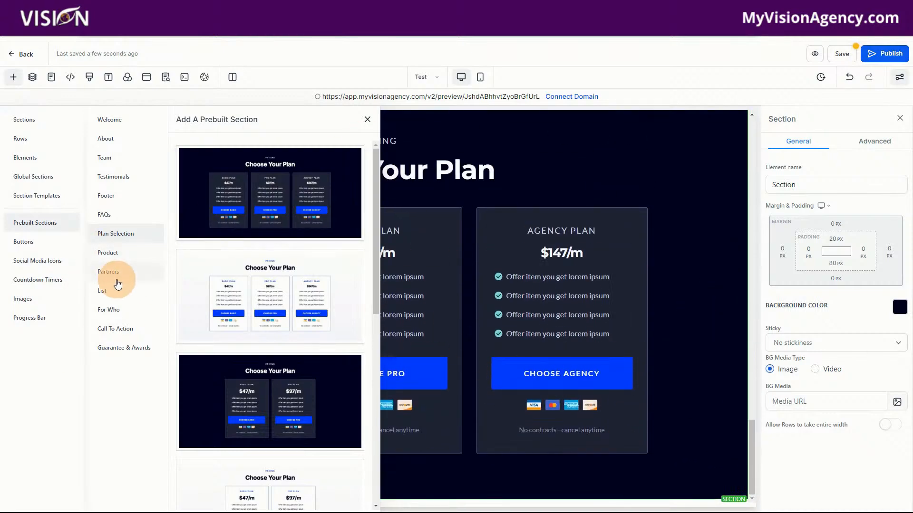
Step: Browse the remaining prebuilt section categories and the ready-made buttons, social media icons, countdown timers, images and progress bars
{"action": "left_click", "coordinate": [103, 292]}
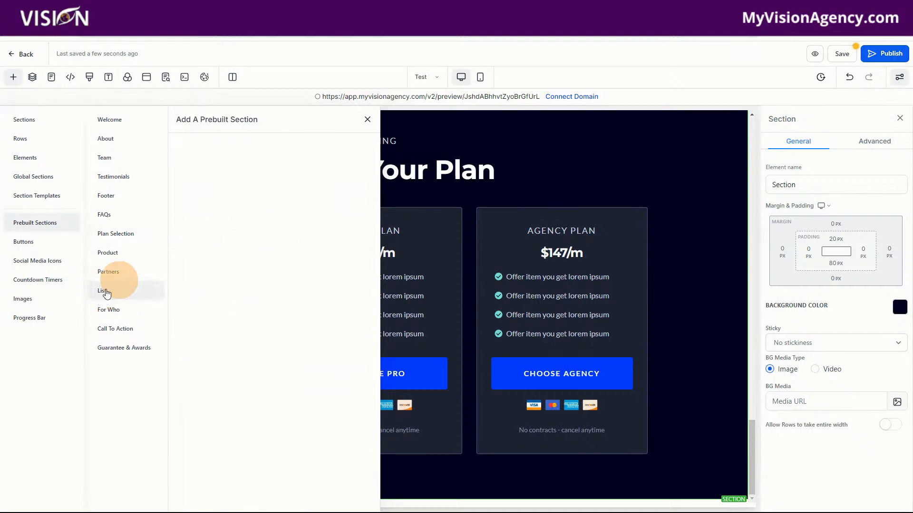
{"action": "left_click", "coordinate": [114, 310]}
{"action": "left_click", "coordinate": [109, 328]}
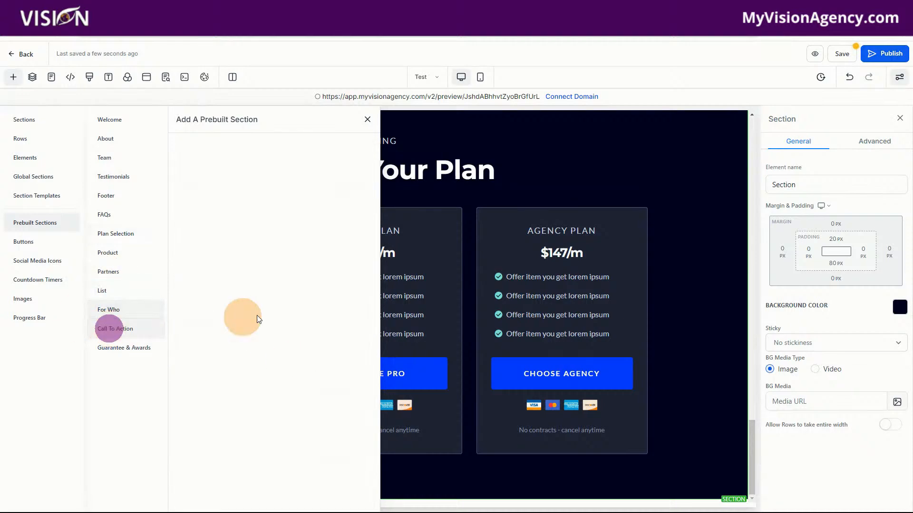
{"action": "left_click", "coordinate": [112, 348]}
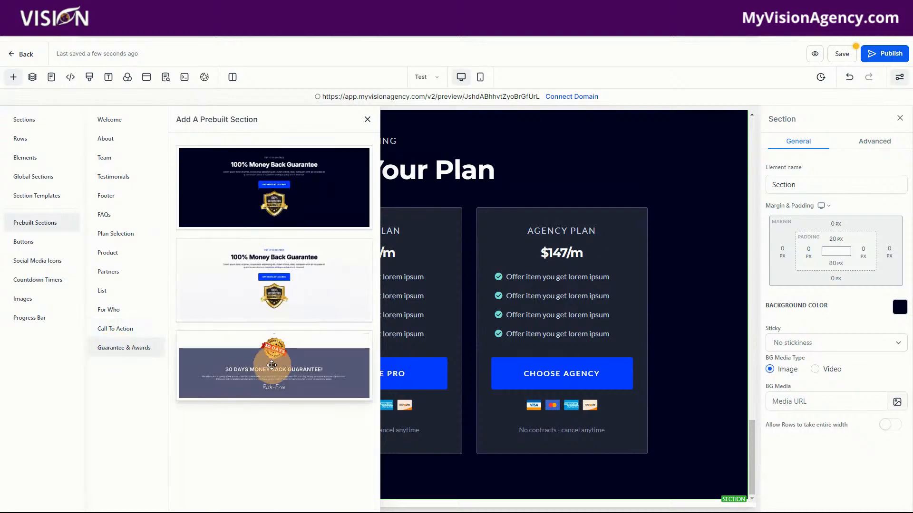
{"action": "left_click", "coordinate": [22, 243]}
{"action": "left_click", "coordinate": [45, 261]}
{"action": "left_click", "coordinate": [53, 280]}
{"action": "left_click", "coordinate": [29, 301]}
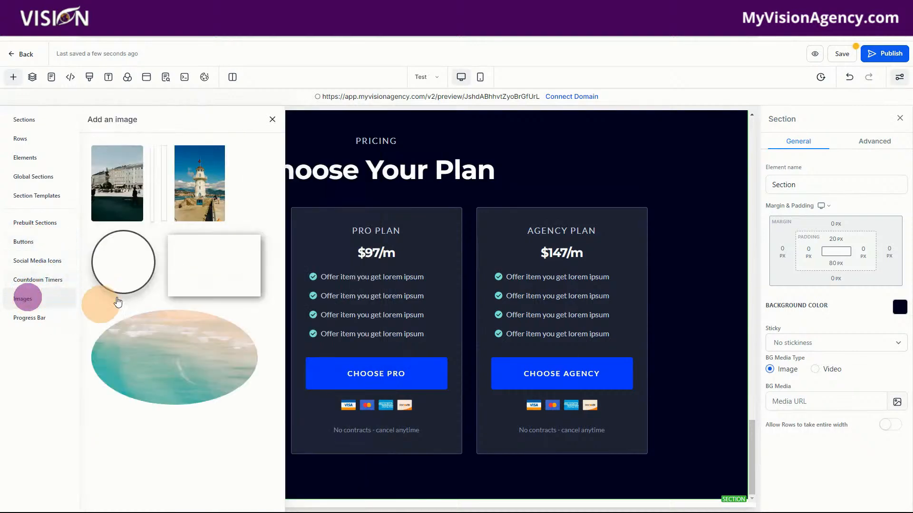
{"action": "left_click", "coordinate": [31, 319]}
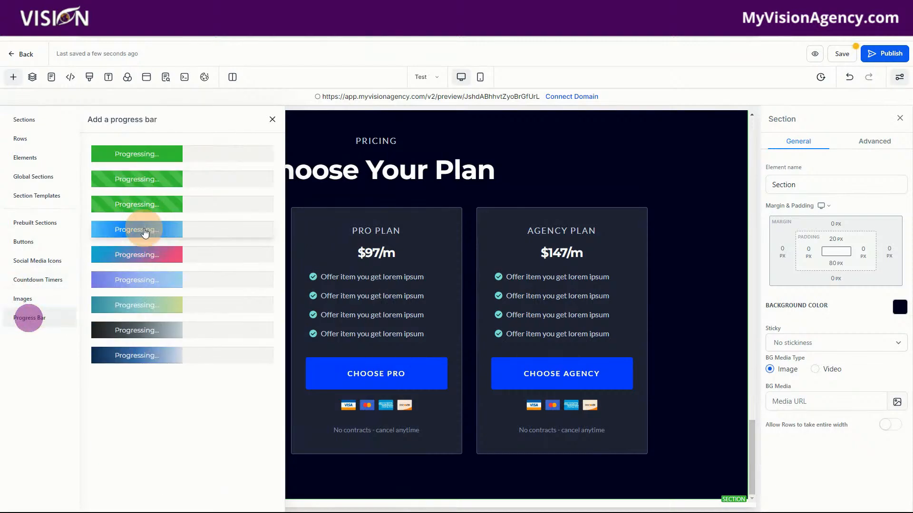
{"action": "left_click", "coordinate": [272, 122]}
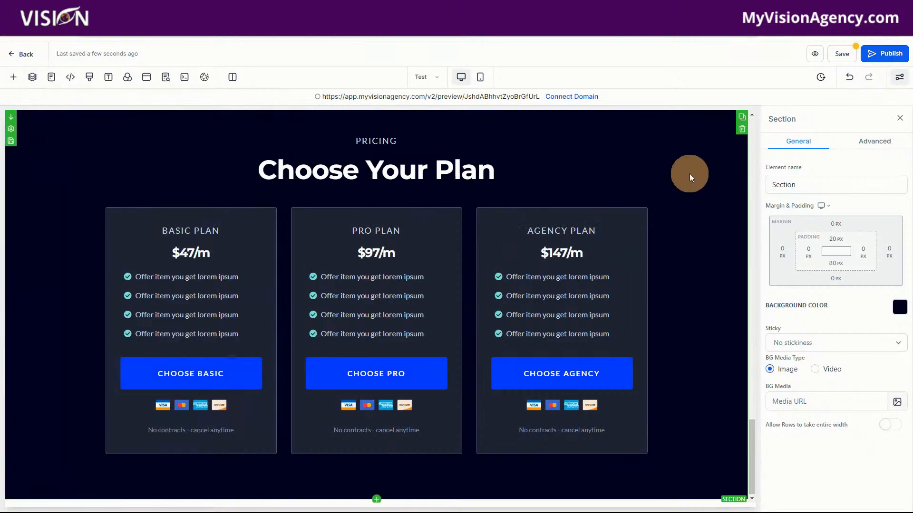
Step: Set the pricing section's background to the coral brand color
{"action": "left_click", "coordinate": [900, 310]}
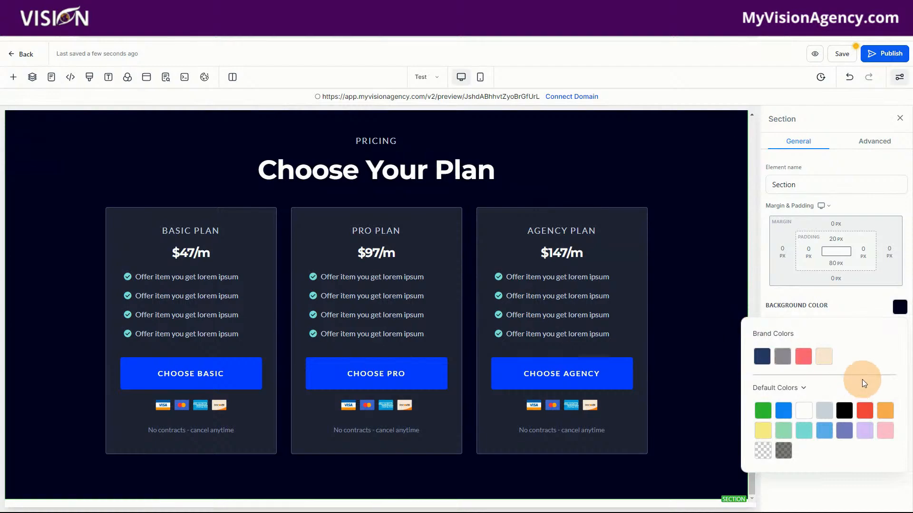
{"action": "left_click", "coordinate": [803, 360]}
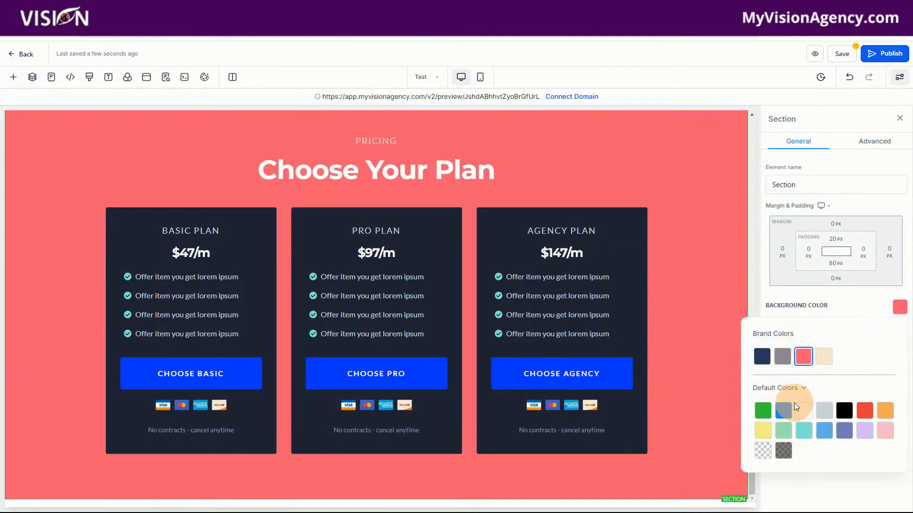
Step: Add a custom color sampled from the dark Agency Plan card and apply it as the pricing section's background
{"action": "left_click", "coordinate": [791, 393]}
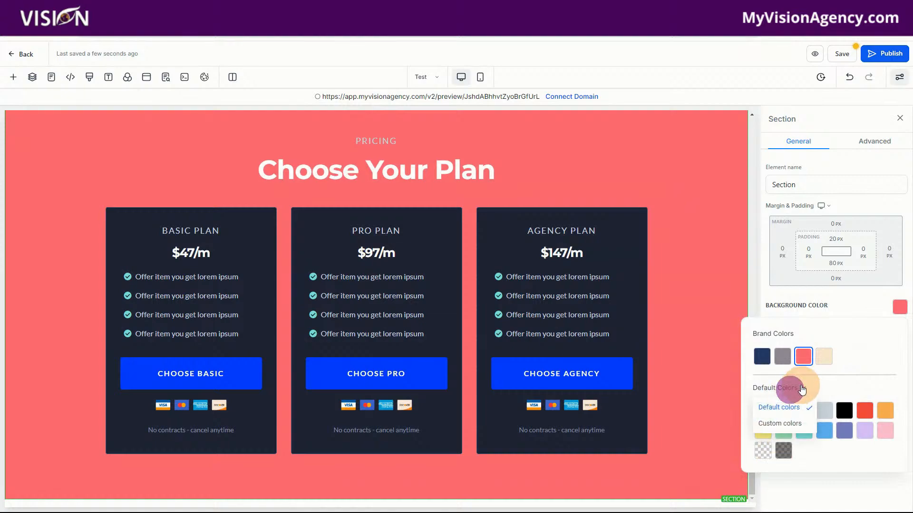
{"action": "left_click", "coordinate": [775, 425]}
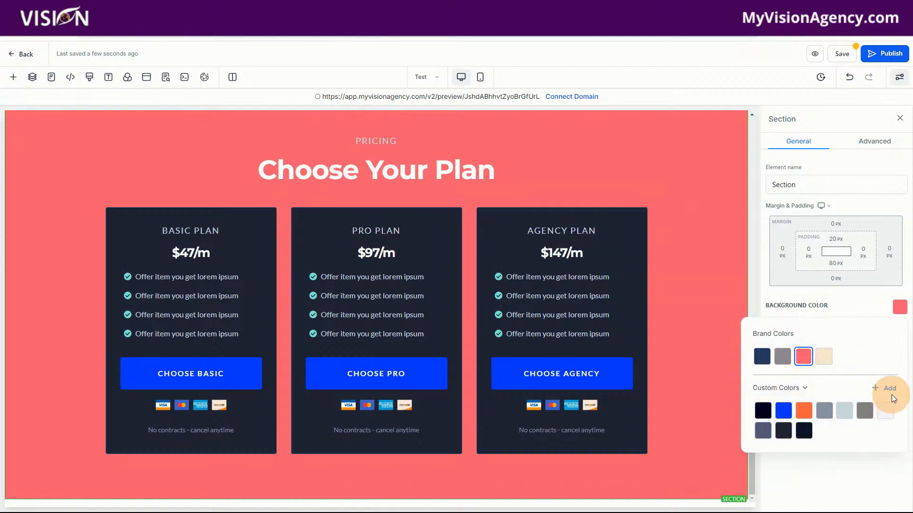
{"action": "left_click", "coordinate": [775, 388]}
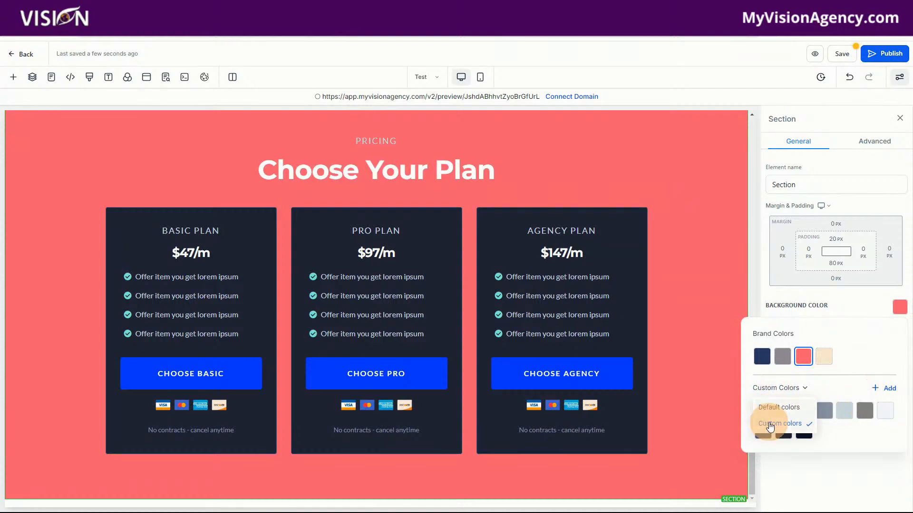
{"action": "left_click", "coordinate": [889, 392]}
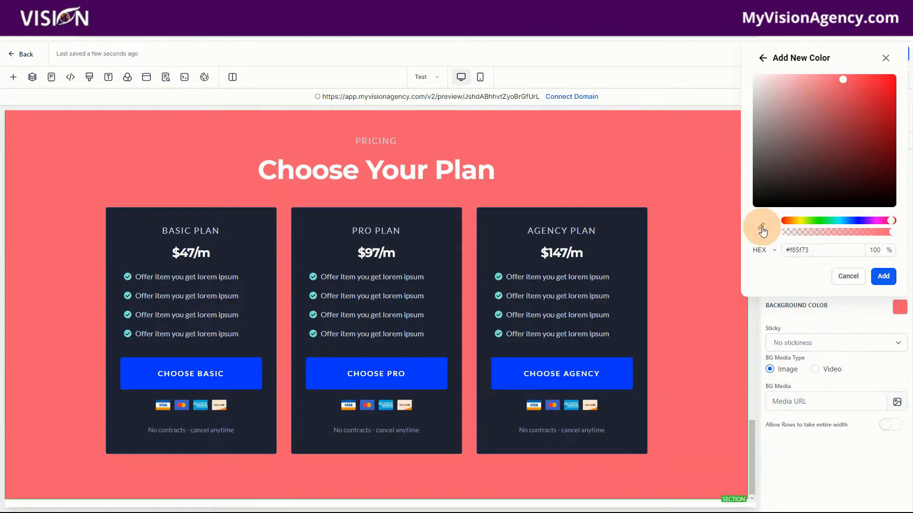
{"action": "left_click", "coordinate": [504, 223]}
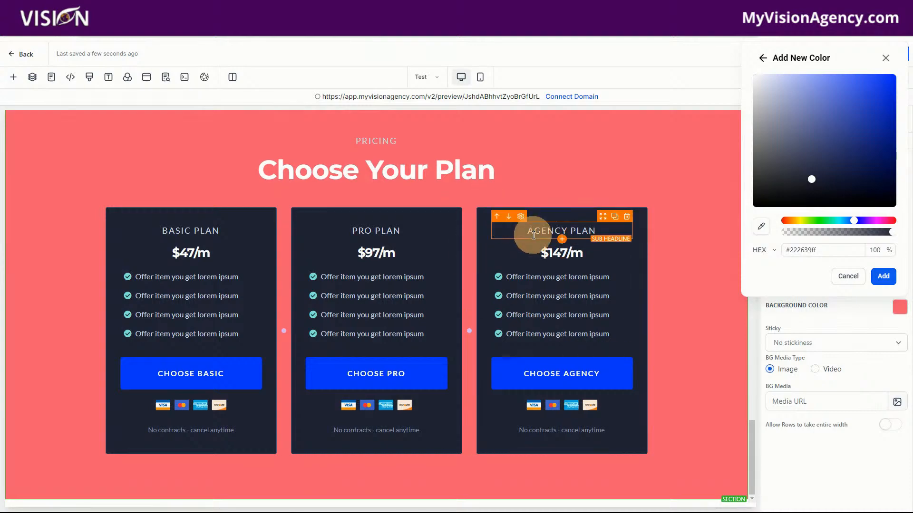
{"action": "left_click", "coordinate": [884, 277]}
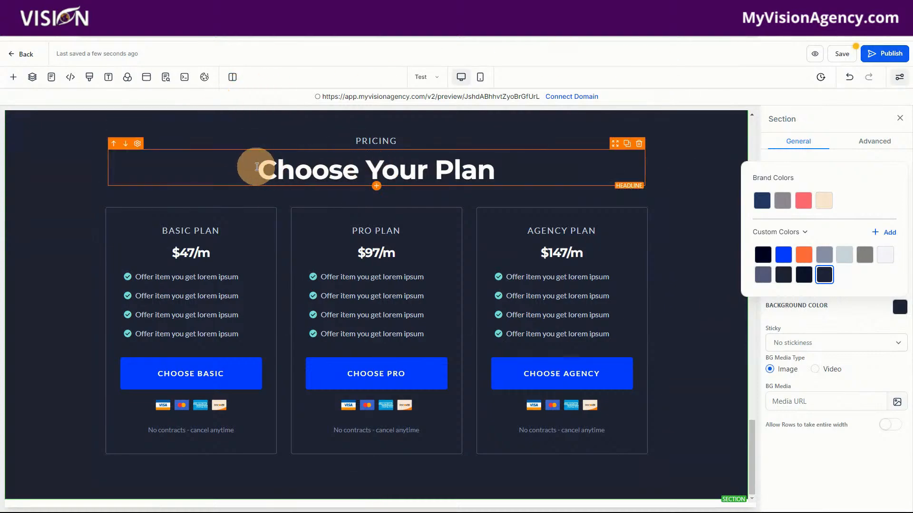
Step: Select the Choose Your Plan headline text and look through the Google fonts available for it
{"action": "left_click", "coordinate": [259, 167]}
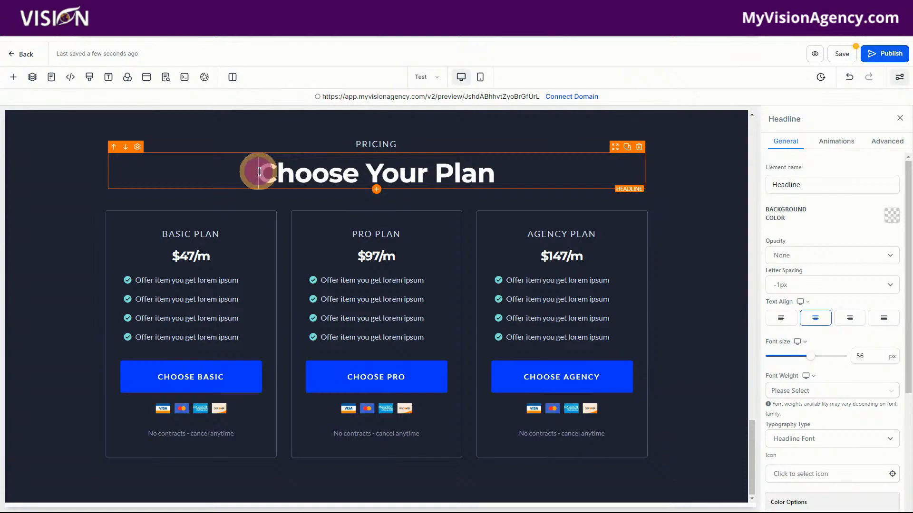
{"action": "left_click_drag", "start_coordinate": [259, 171], "coordinate": [508, 168]}
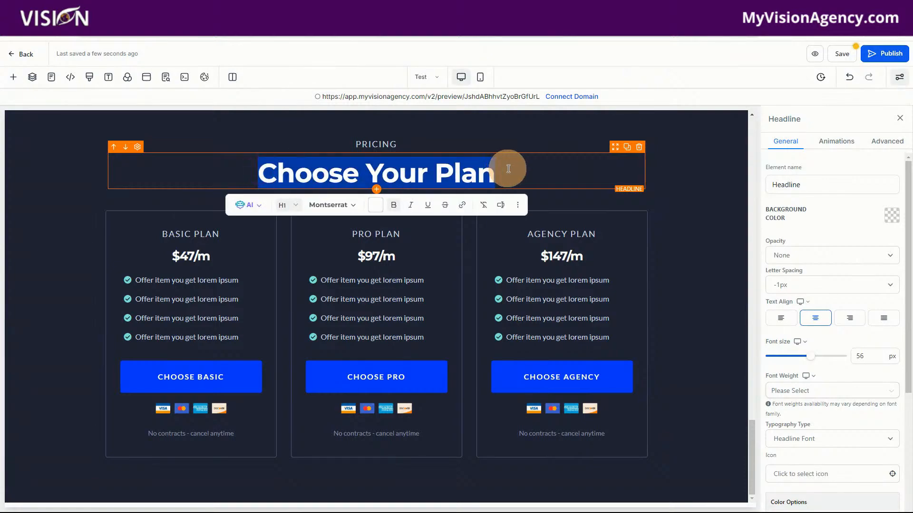
{"action": "left_click", "coordinate": [333, 204]}
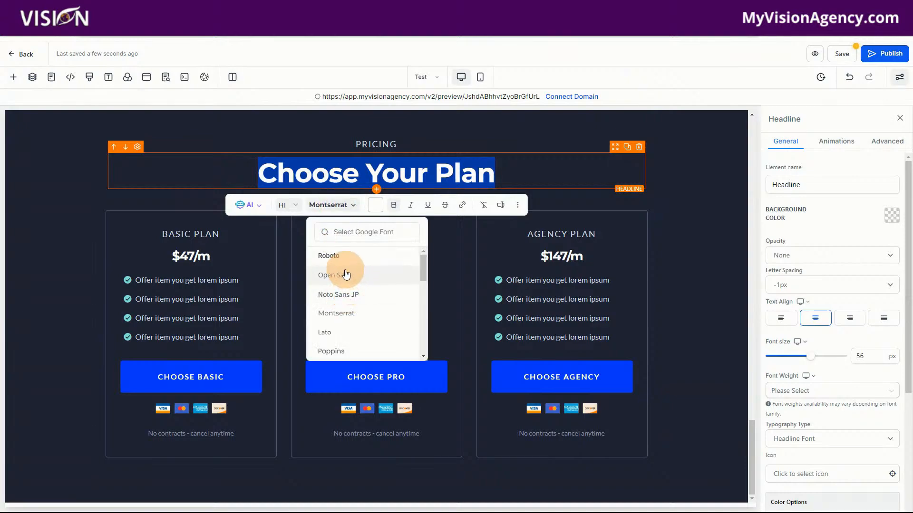
{"action": "scroll", "coordinate": [340, 338], "scroll_direction": "down", "scroll_amount": 8}
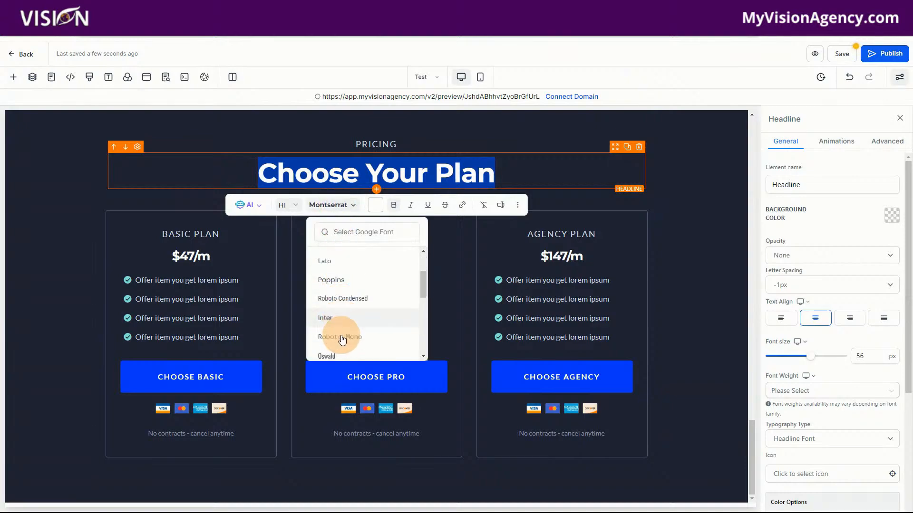
{"action": "scroll", "coordinate": [363, 313], "scroll_direction": "up", "scroll_amount": 8}
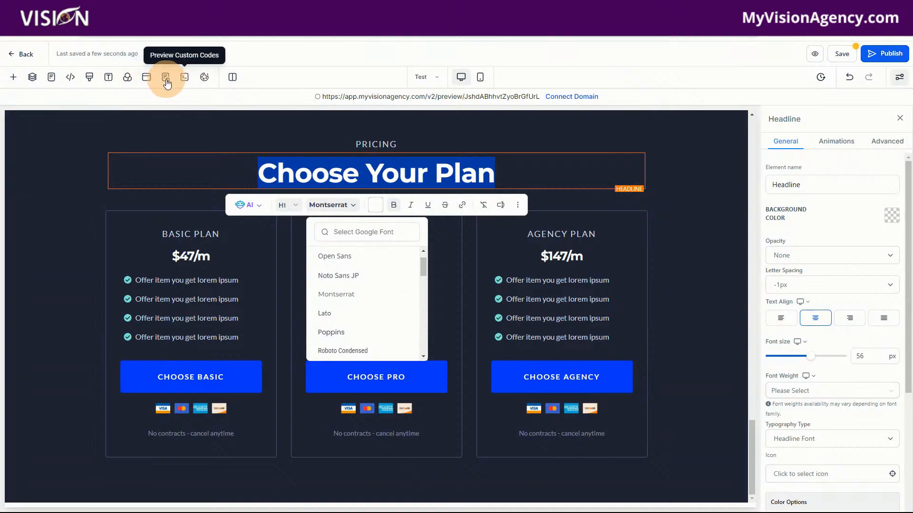
Step: Look through the fonts offered for the page-wide headline font in the typography settings, leaving the choice as is
{"action": "left_click", "coordinate": [107, 77]}
{"action": "left_click", "coordinate": [71, 171]}
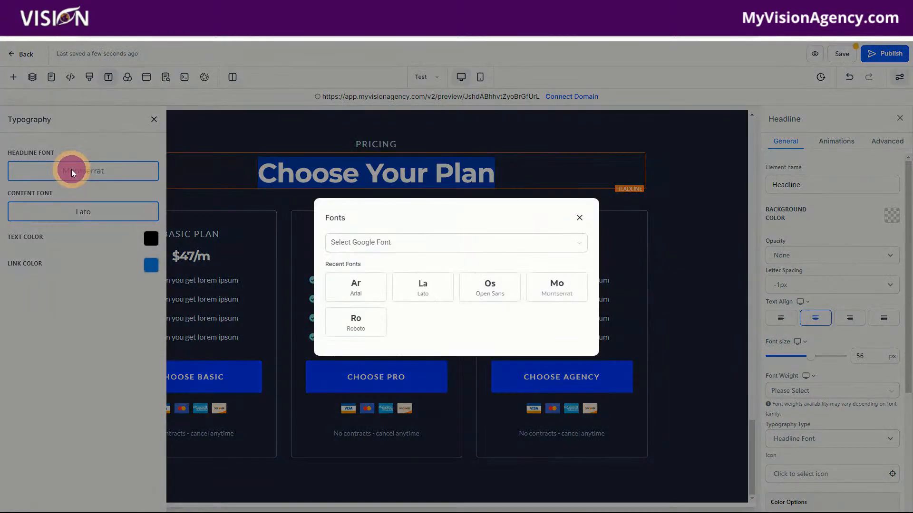
{"action": "left_click", "coordinate": [439, 244]}
{"action": "scroll", "coordinate": [400, 337], "scroll_direction": "down", "scroll_amount": 15}
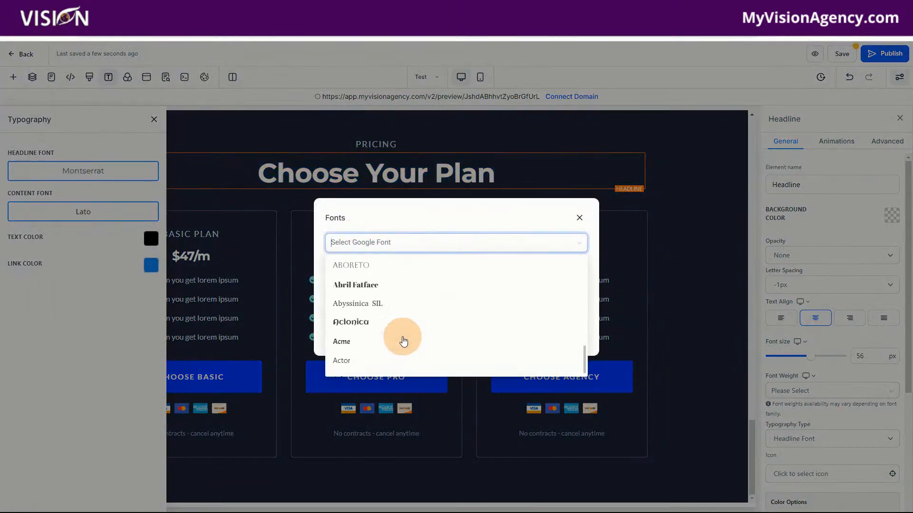
{"action": "scroll", "coordinate": [401, 339], "scroll_direction": "up", "scroll_amount": 15}
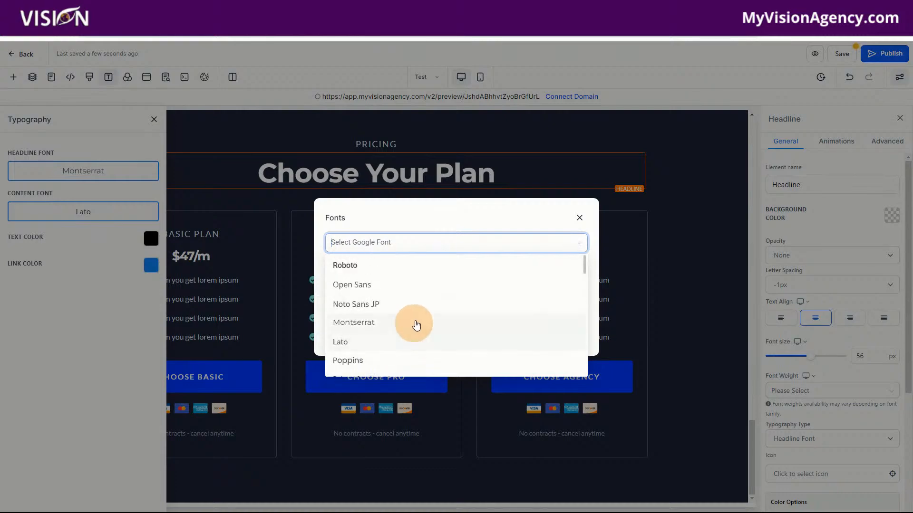
{"action": "left_click", "coordinate": [579, 217]}
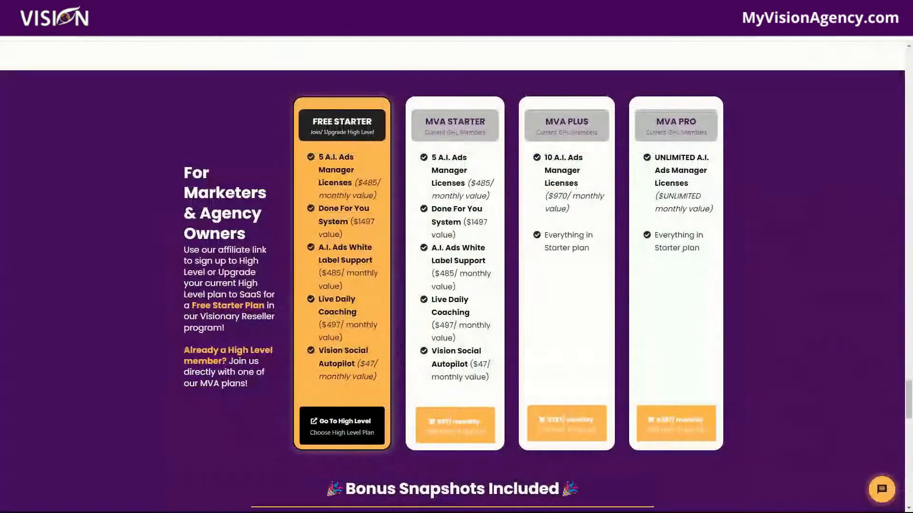
{"action": "left_click", "coordinate": [686, 128]}
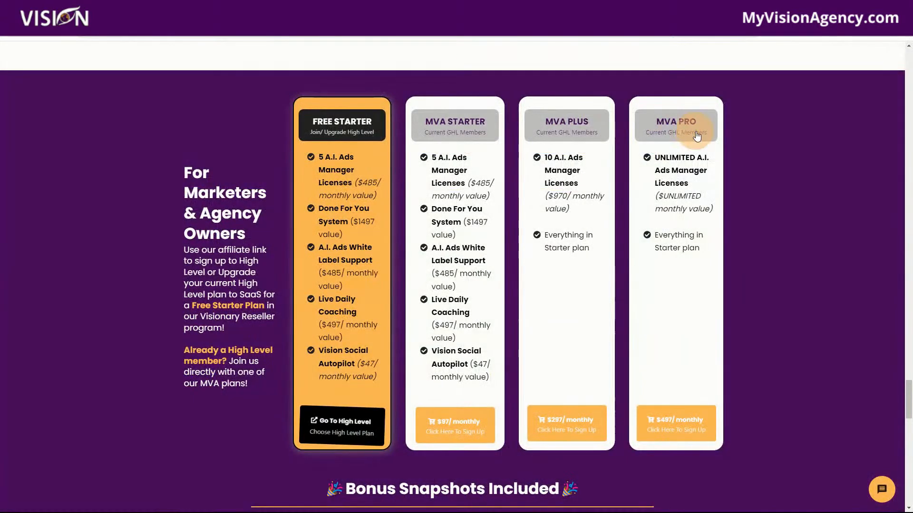